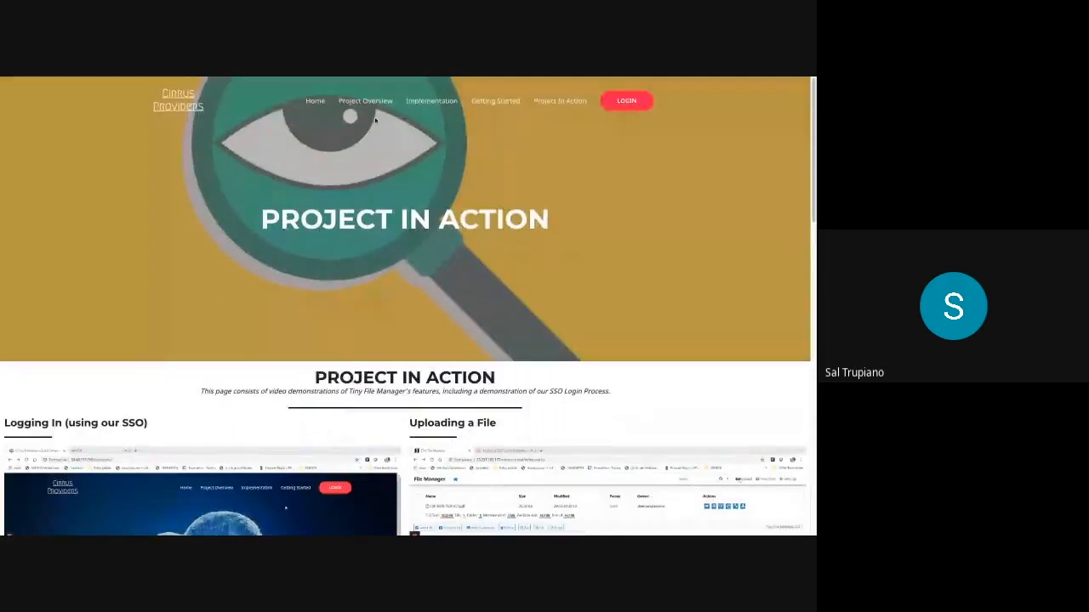
From the Cirrus Providers home page, read the Getting Started instructions, then go to the WordPress login page
click(315, 100)
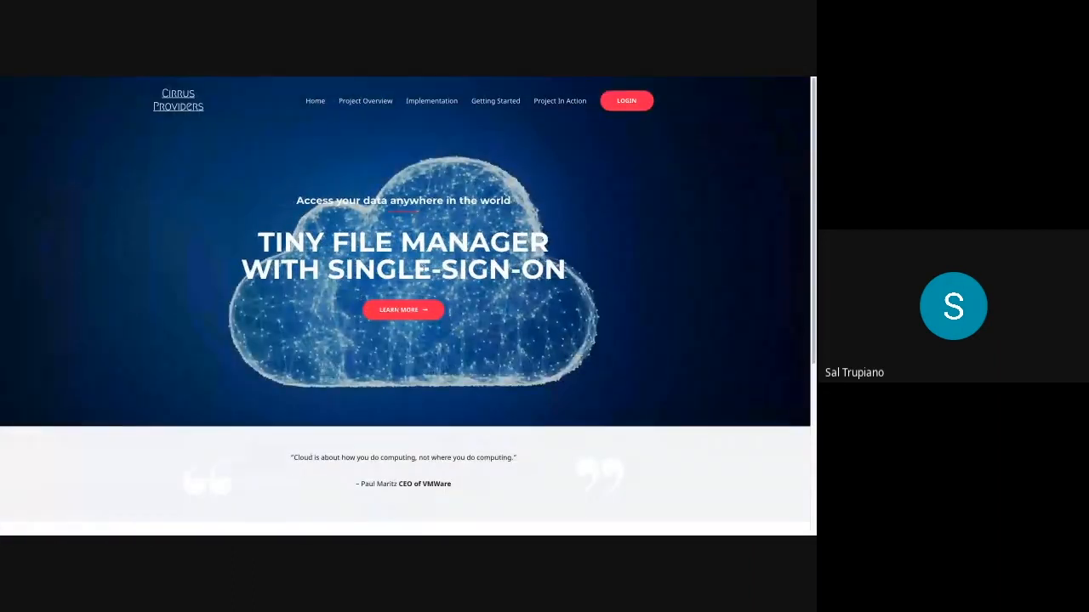
click(399, 312)
scroll(382, 285, down, 2)
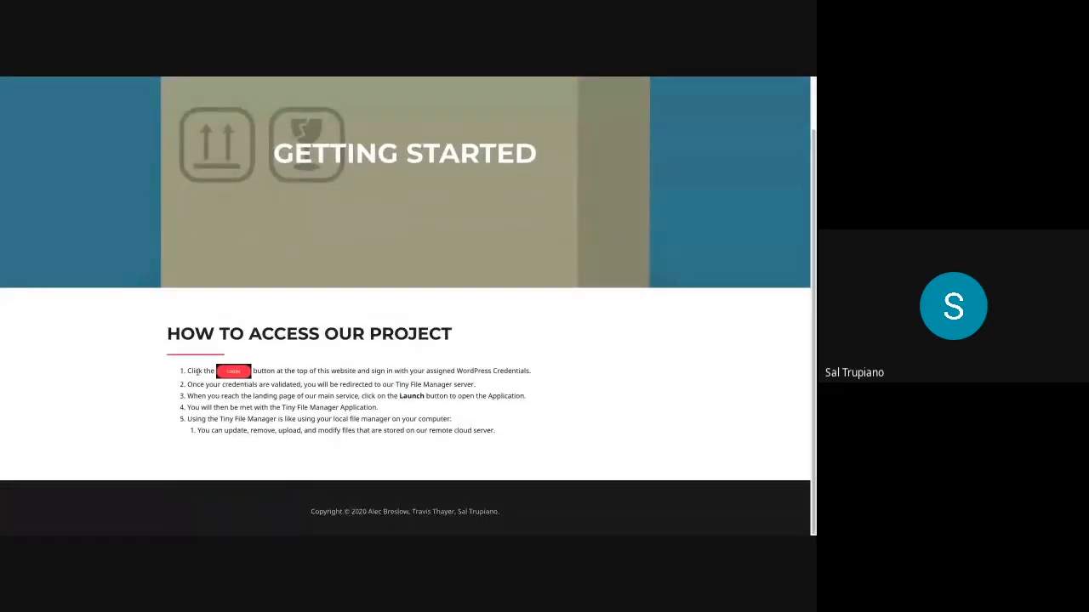
scroll(267, 367, up, 1)
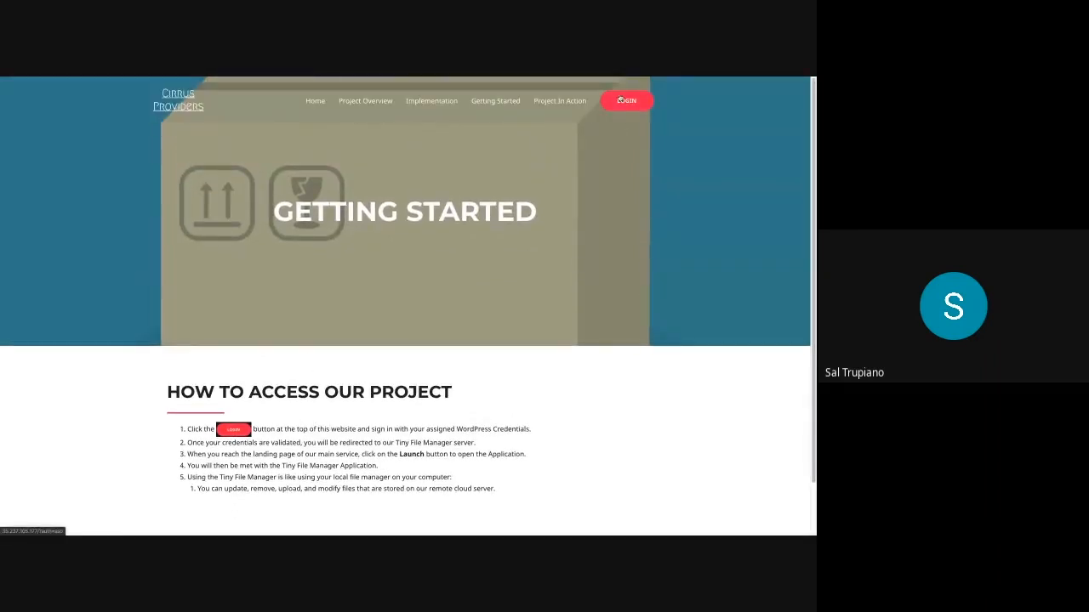
click(620, 100)
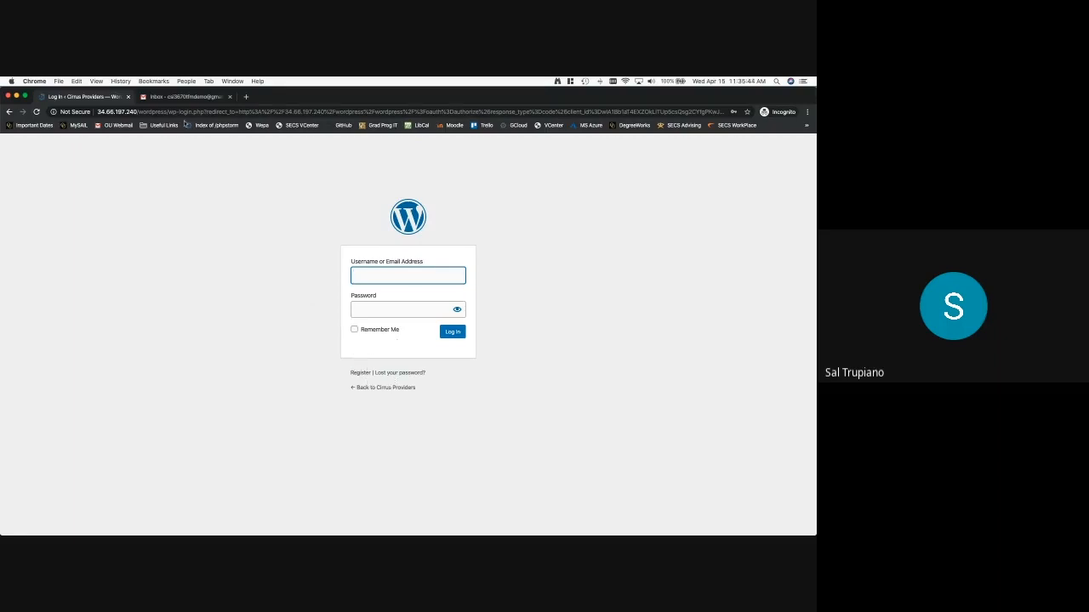
Register a WordPress account with username demouser1 and the demo email address, then switch to the inbox
click(356, 372)
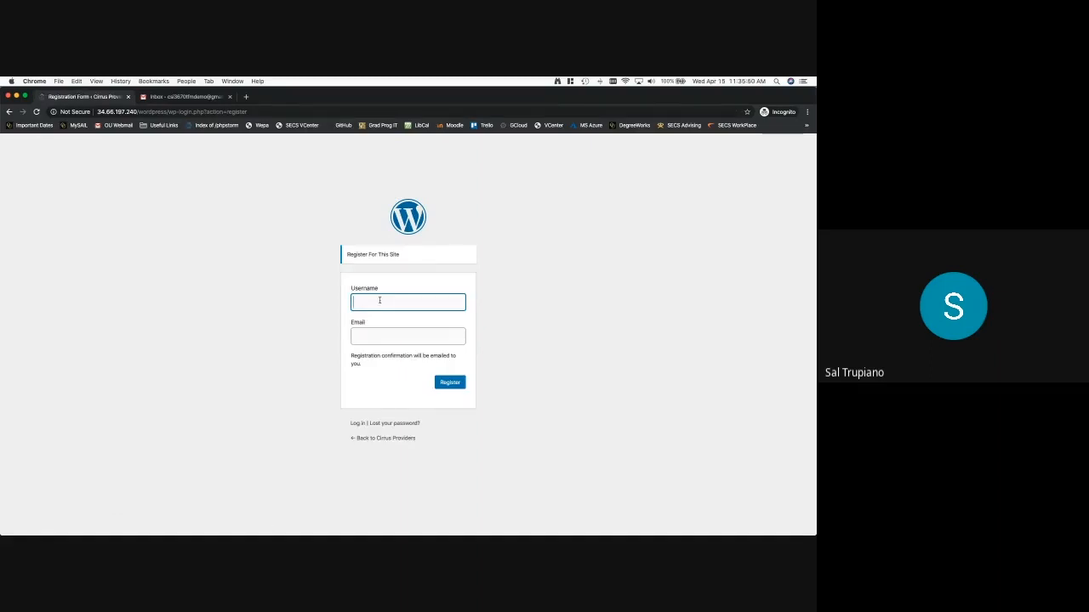
text(demouser1)
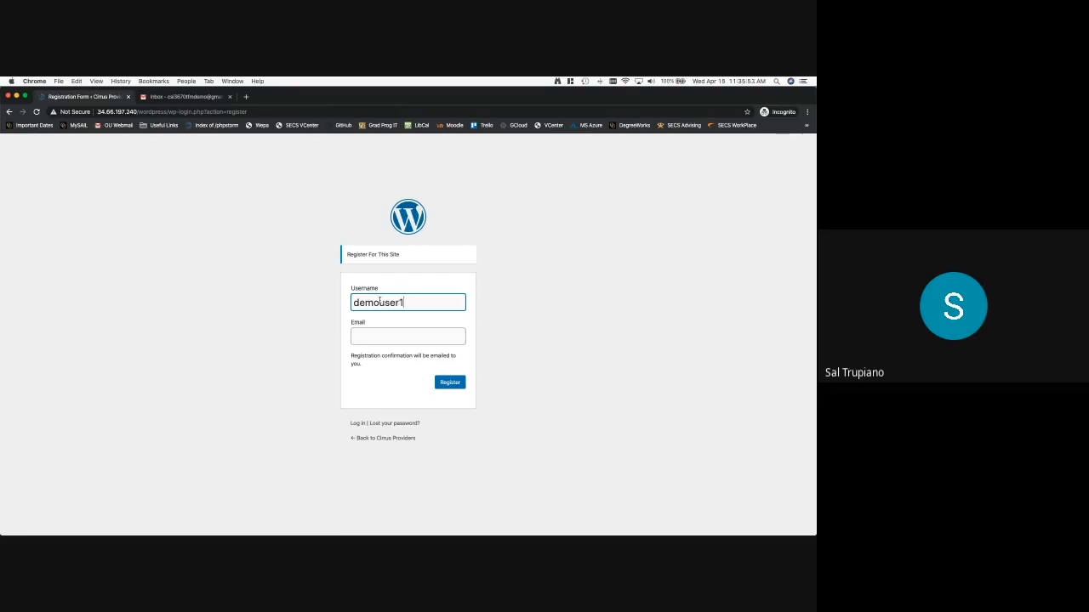
key(Tab)
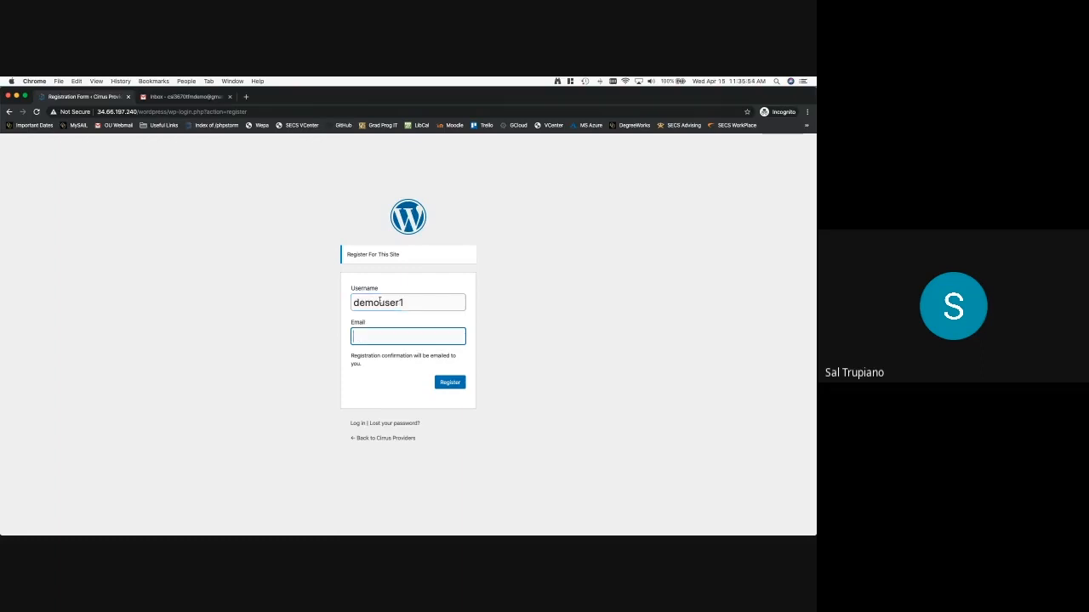
text(csi3670)
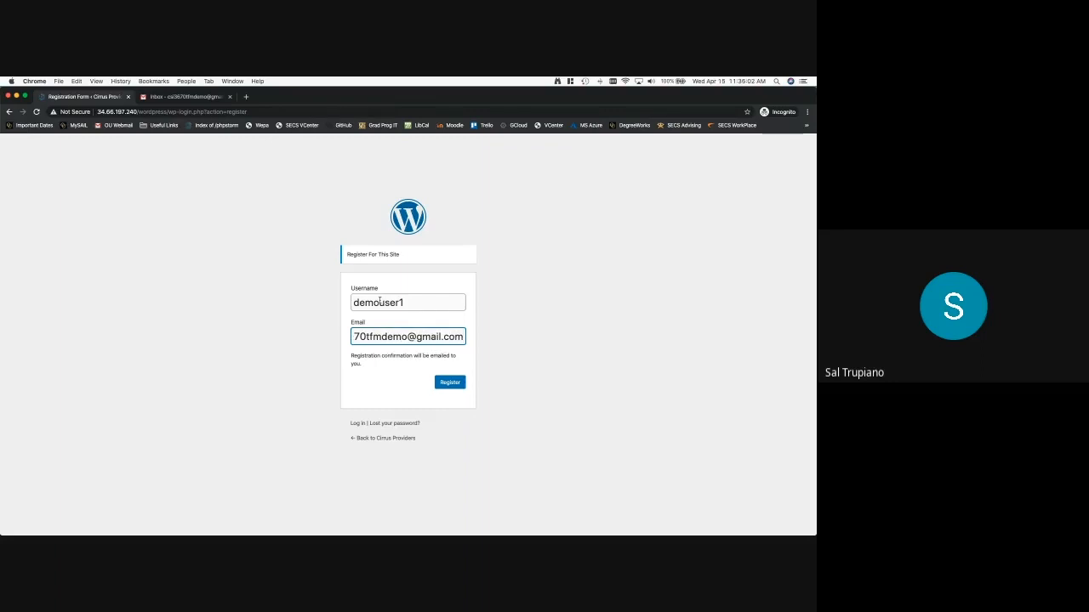
click(456, 383)
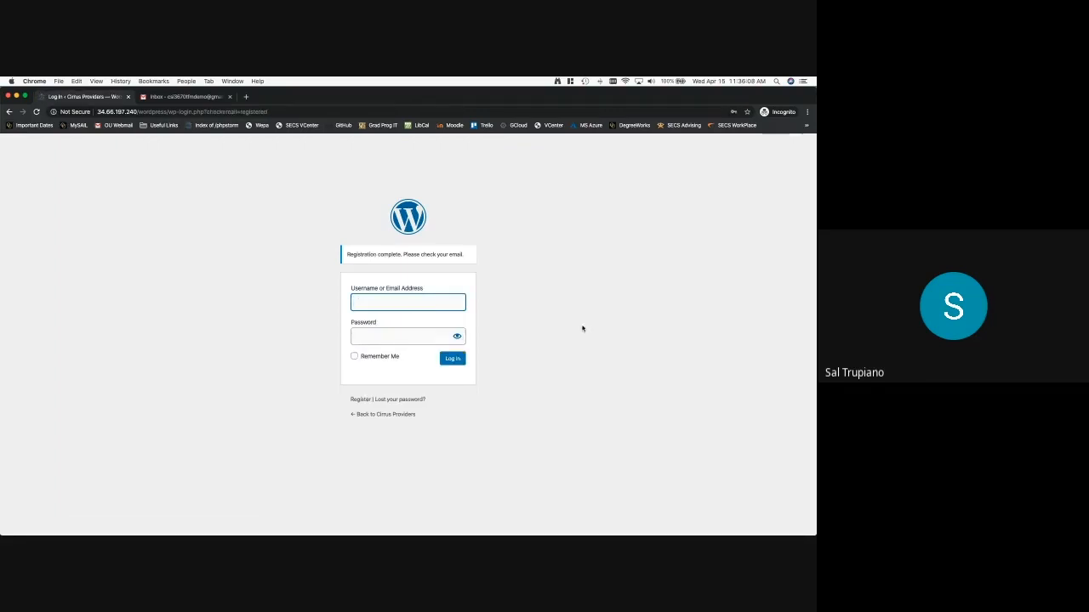
click(212, 97)
Open the [Cirrus Providers] Login Details email and follow its set-password link
click(229, 213)
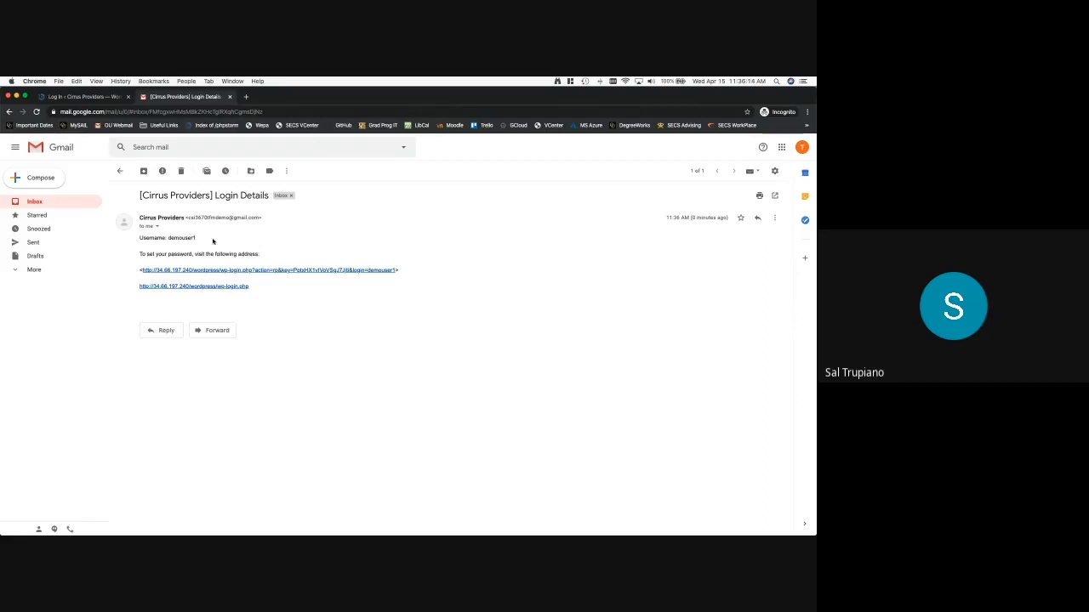
click(263, 271)
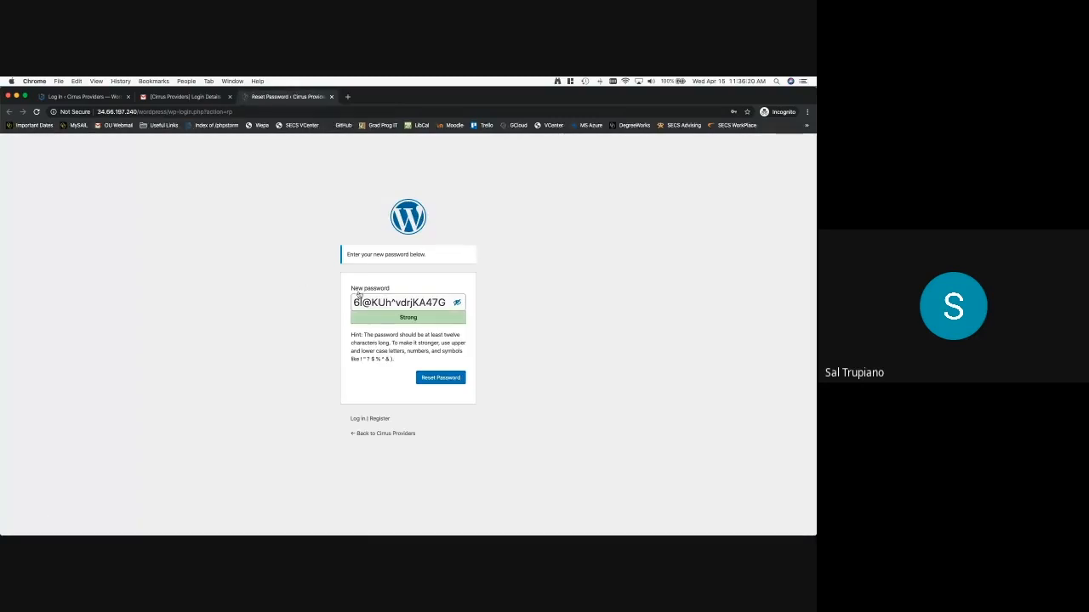
Replace the generated password with a simpler one, confirm the weak password, and save it
triple_click(411, 306)
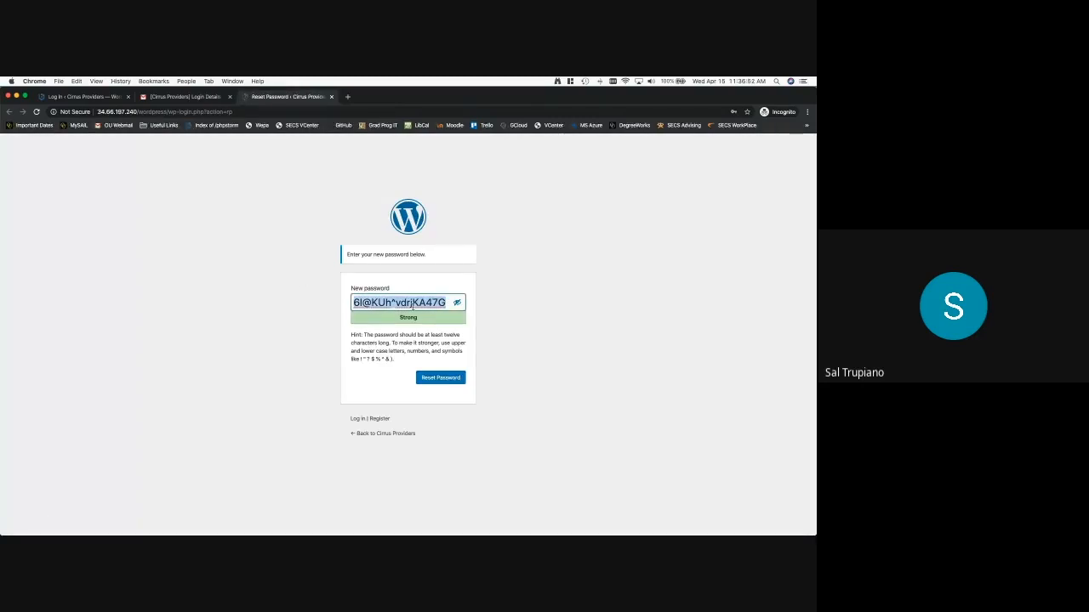
key(BackSpace)
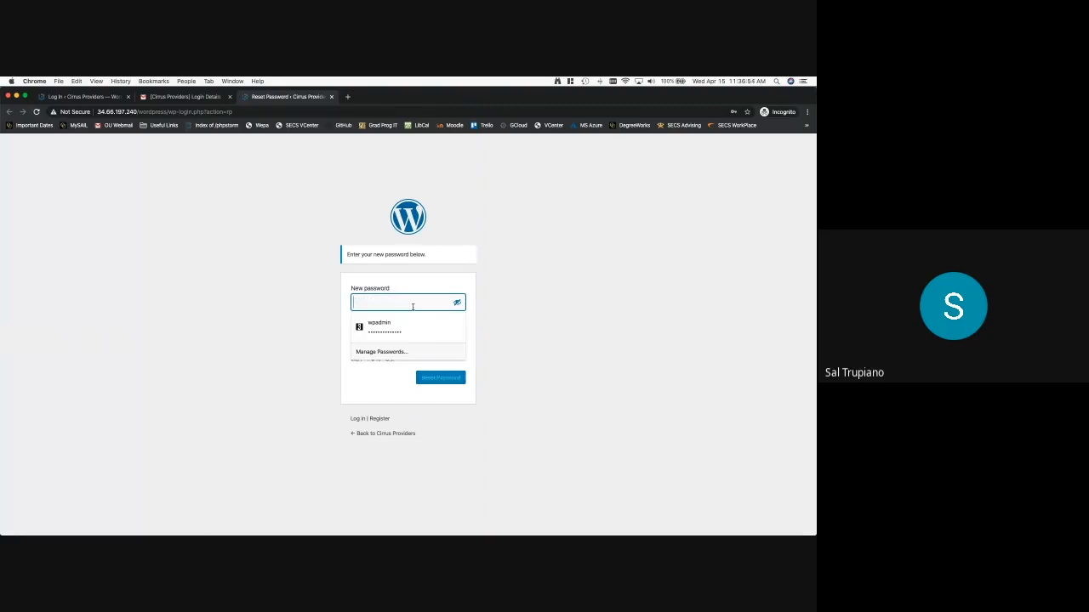
text(Temp12345)
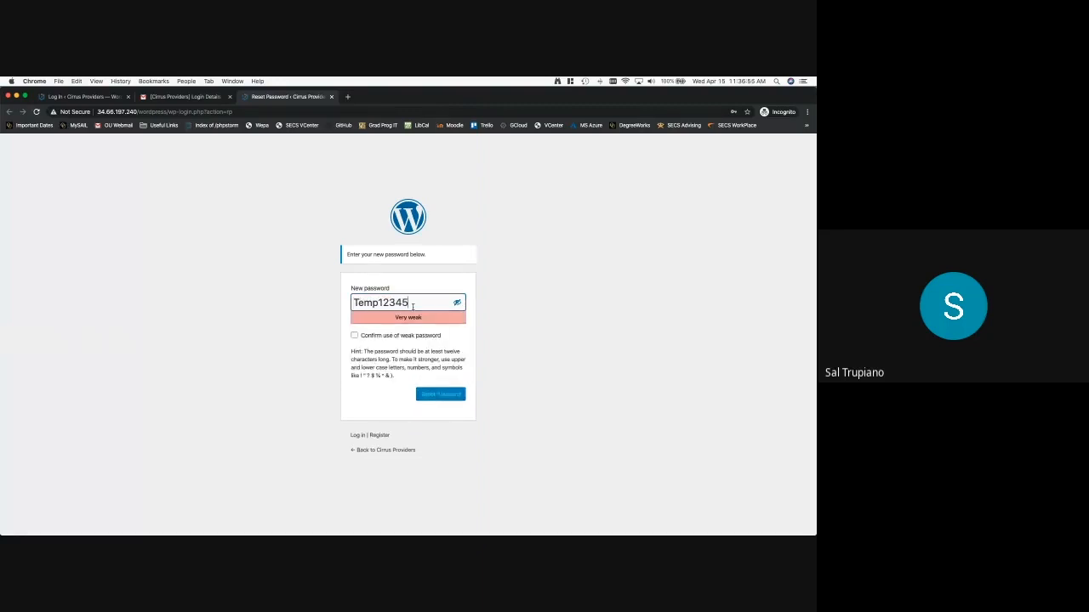
click(354, 336)
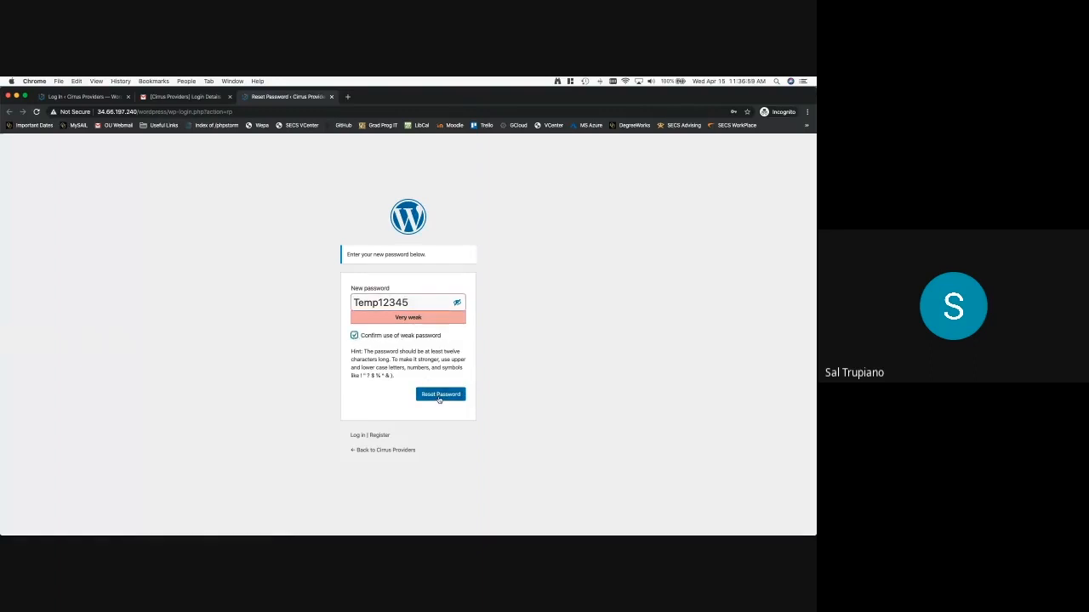
click(439, 396)
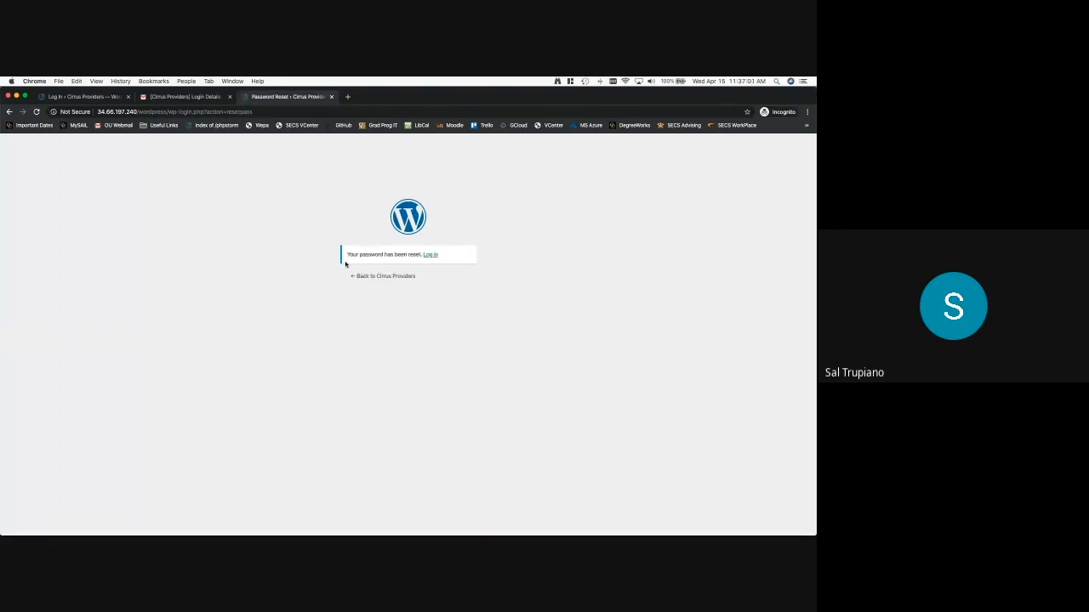
Log in with the new account's password and look over its profile page
click(81, 96)
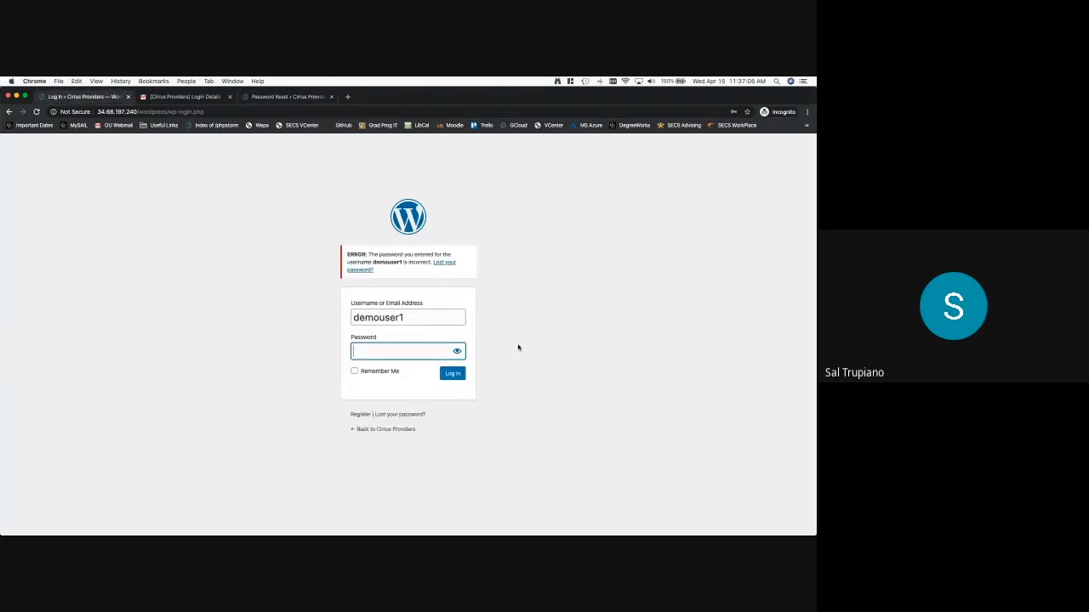
text(••••••)
click(463, 378)
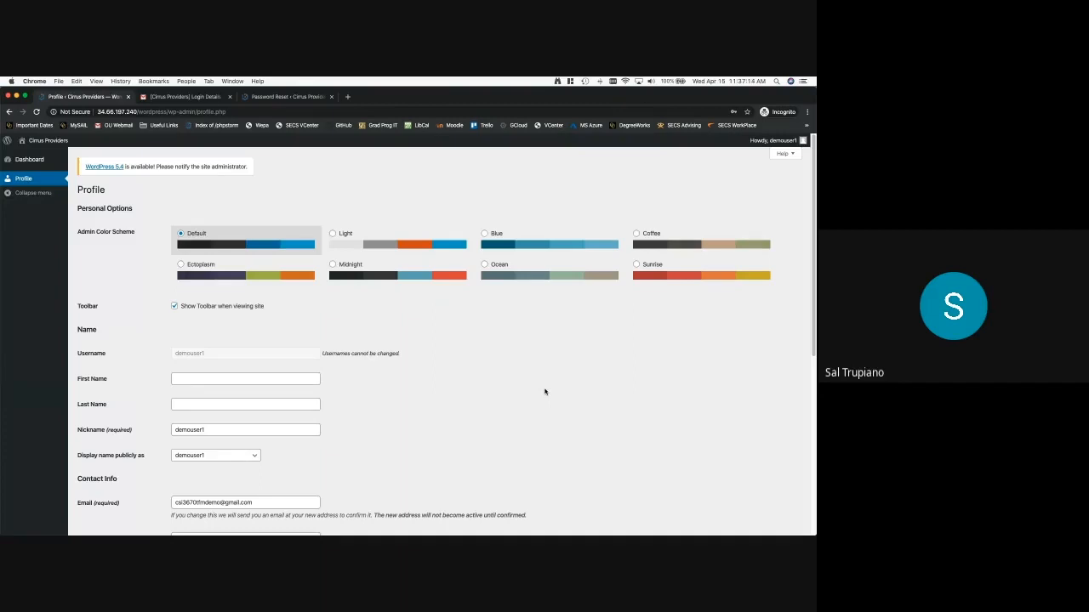
scroll(545, 390, down, 5)
scroll(544, 390, up, 5)
scroll(436, 361, down, 5)
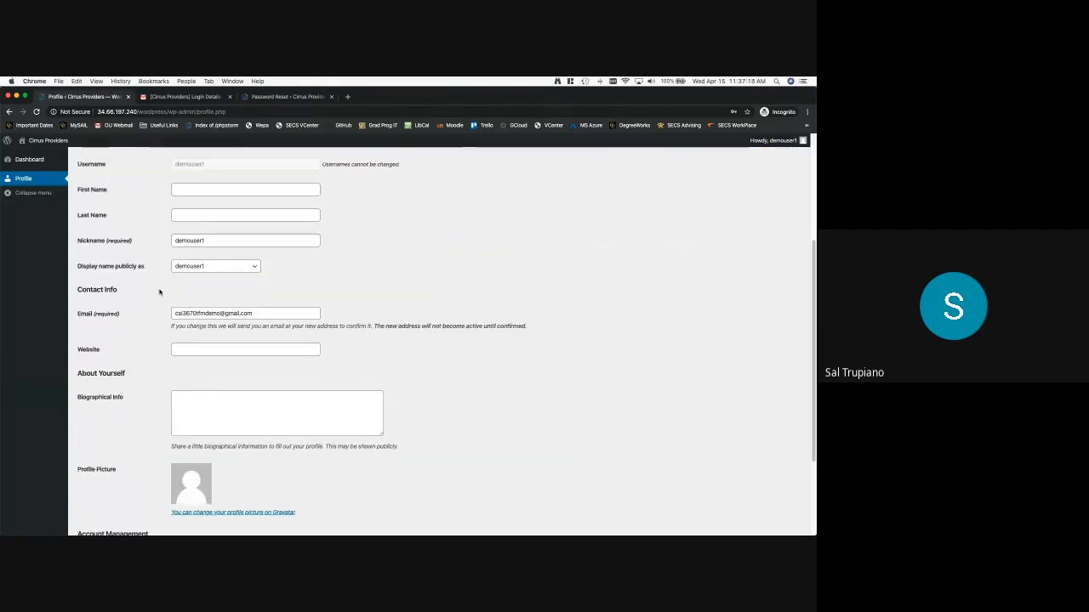
scroll(307, 298, up, 5)
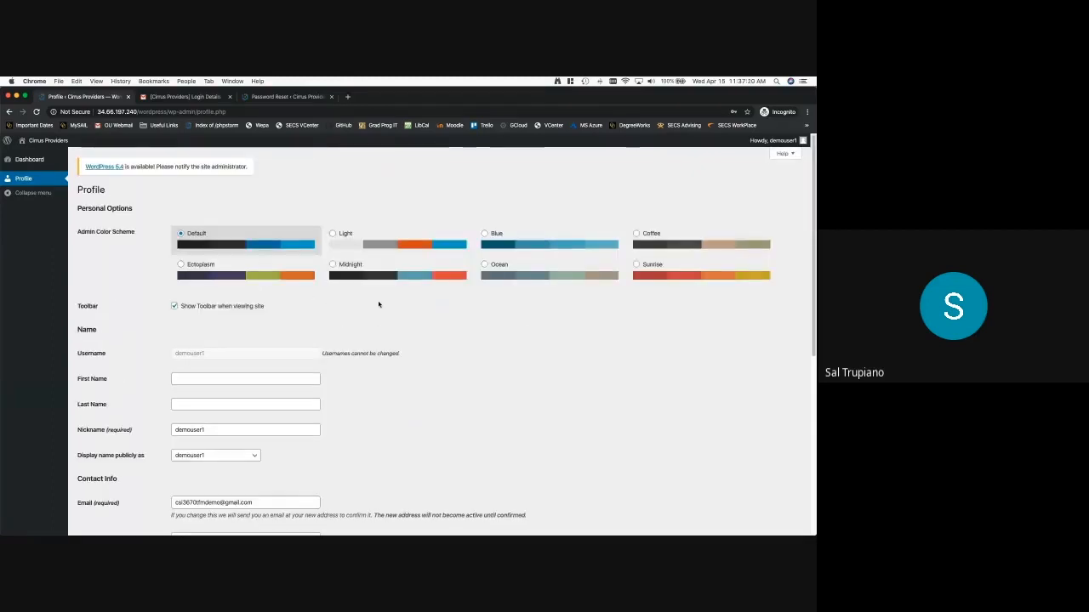
Trim the address back to /wordpress/ to load the Cirrus Providers home page
drag(168, 113, 240, 115)
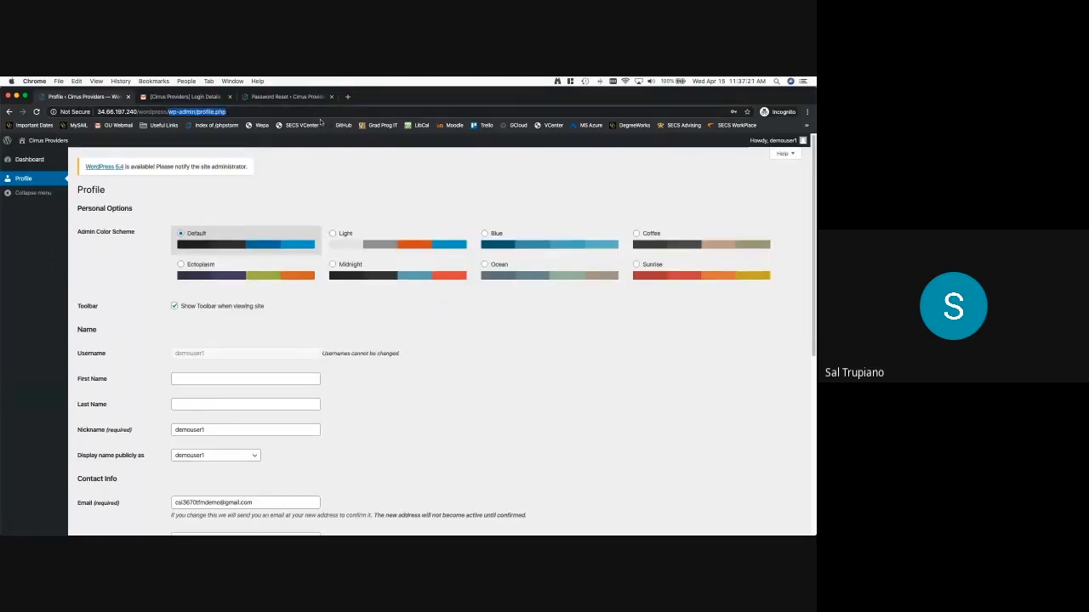
key(BackSpace)
key(Return)
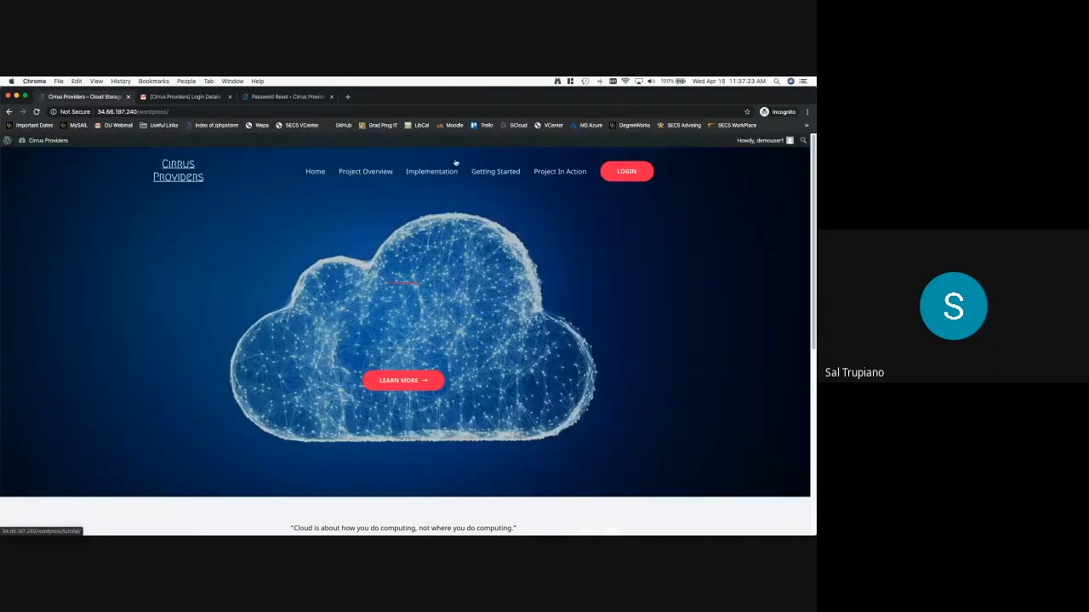
Log in on the Cirrus Providers site and launch TinyFileManager to show the file listing
click(631, 173)
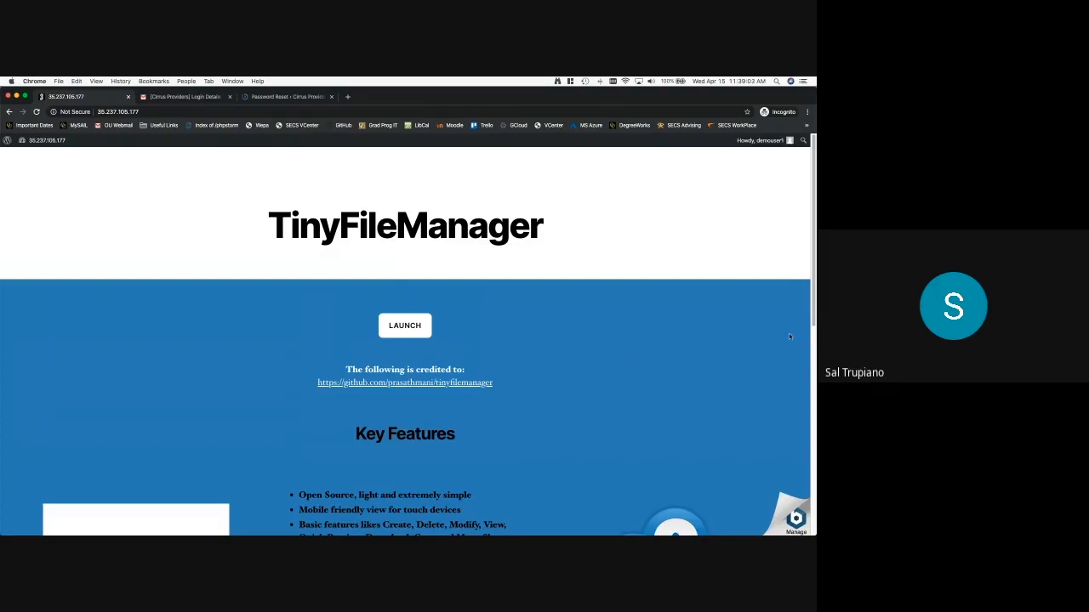
drag(813, 308, 811, 400)
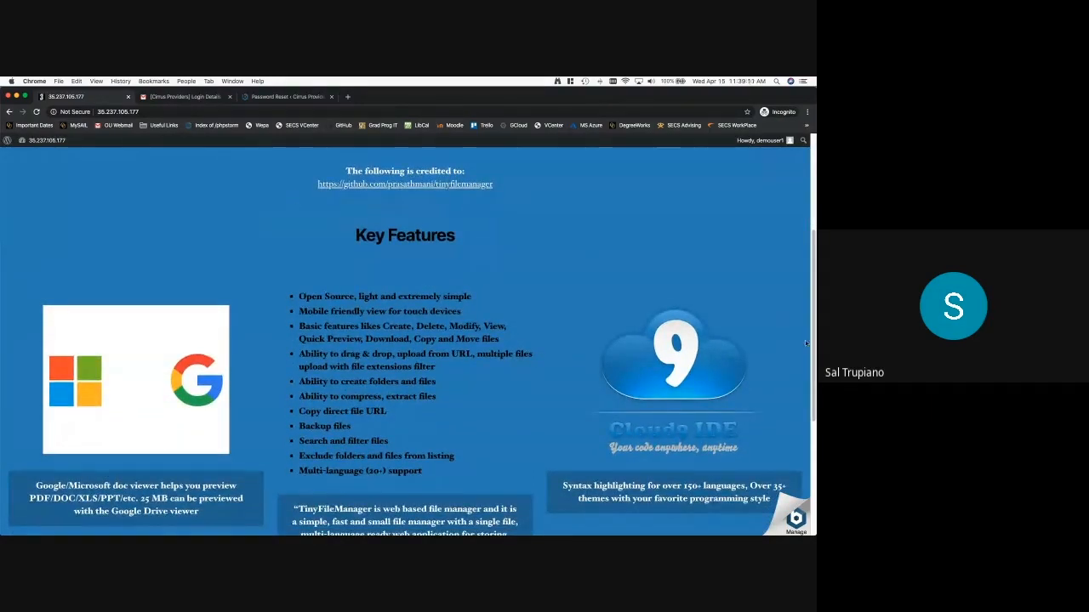
drag(813, 344, 815, 451)
scroll(469, 277, up, 15)
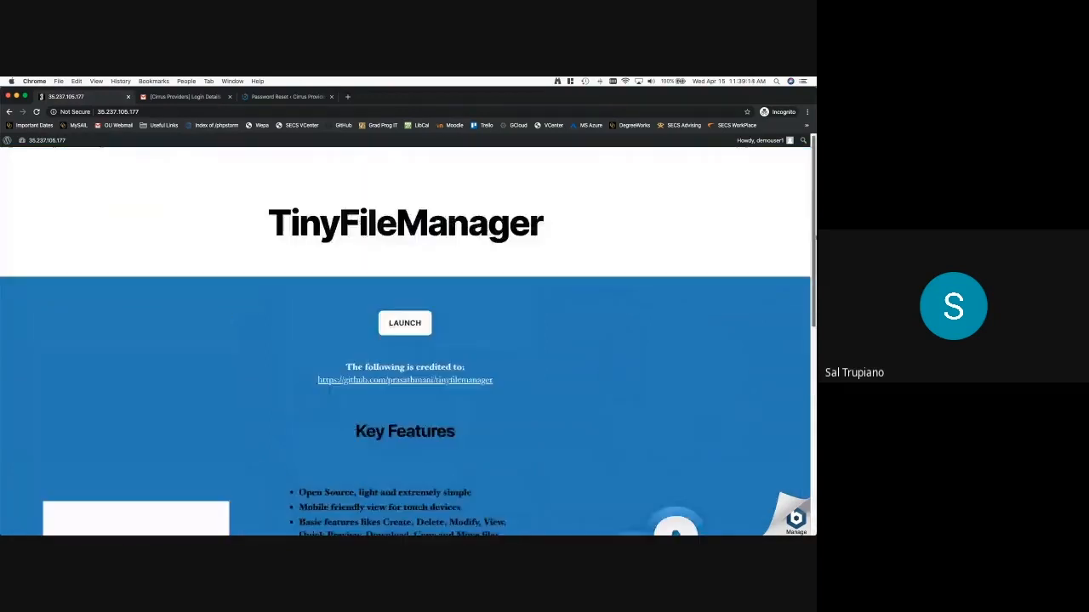
click(405, 326)
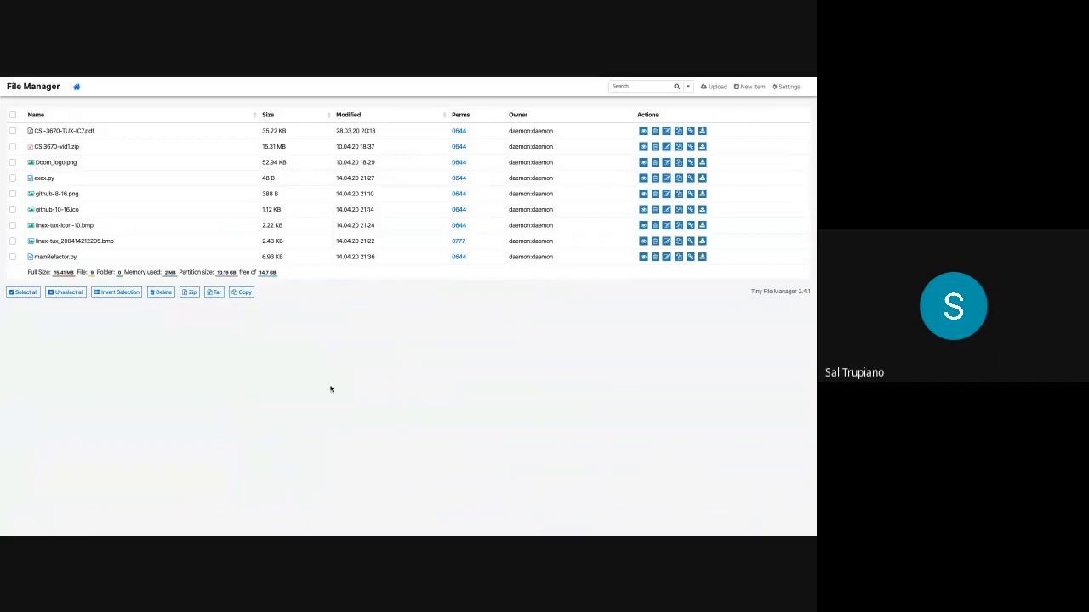
Upload CSI3670-Delete.mp4 from the TFM_Uploads folder, then return to the file list
click(717, 87)
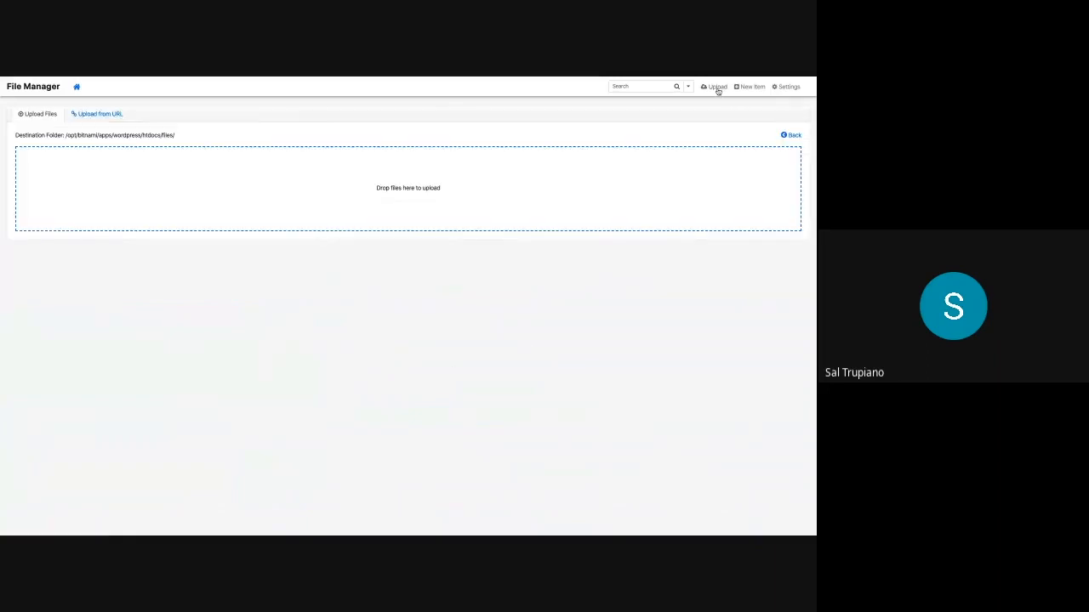
click(414, 198)
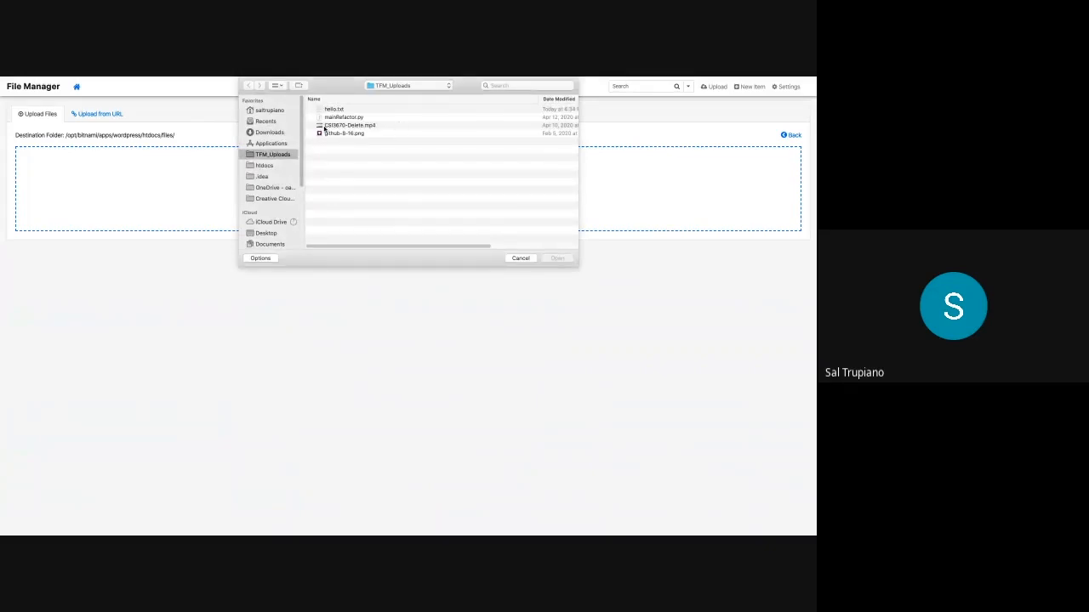
click(343, 125)
click(557, 259)
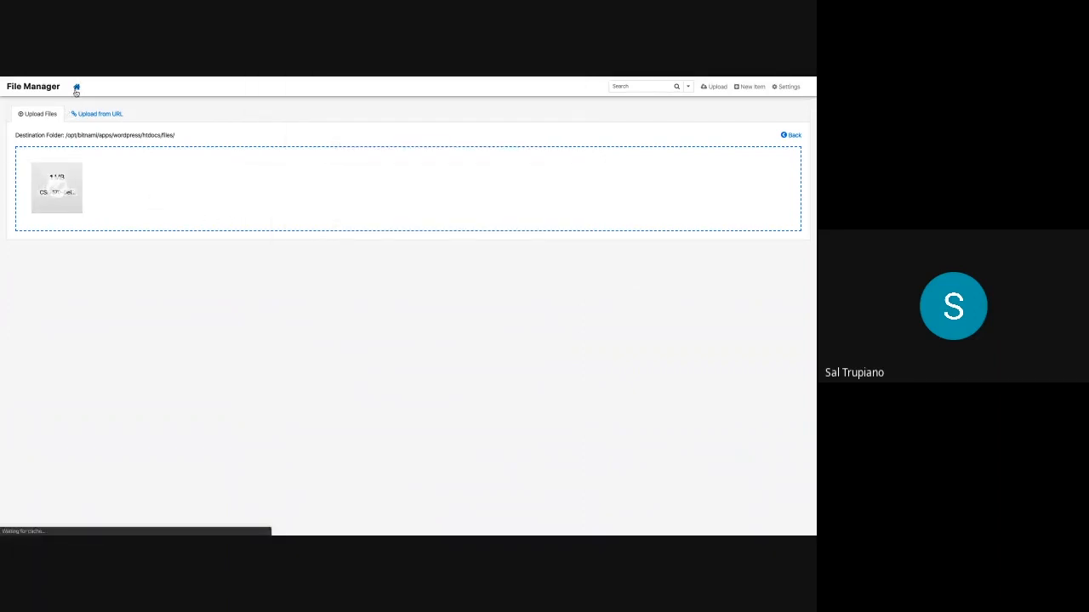
click(76, 88)
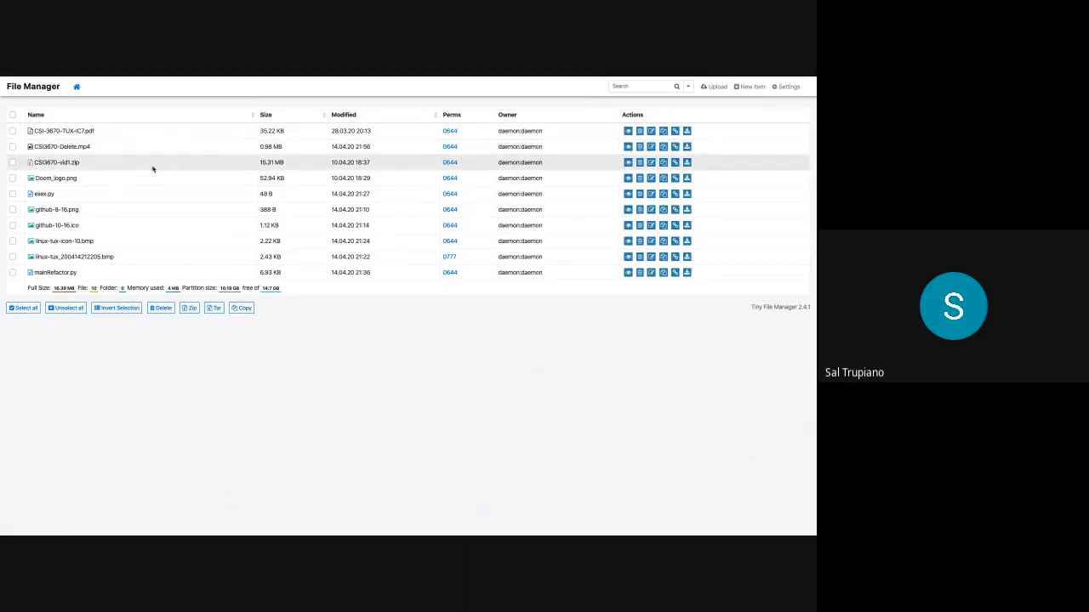
Play CSI3670-Delete.mp4, save a downloaded copy to the computer, and return to the file list
click(76, 148)
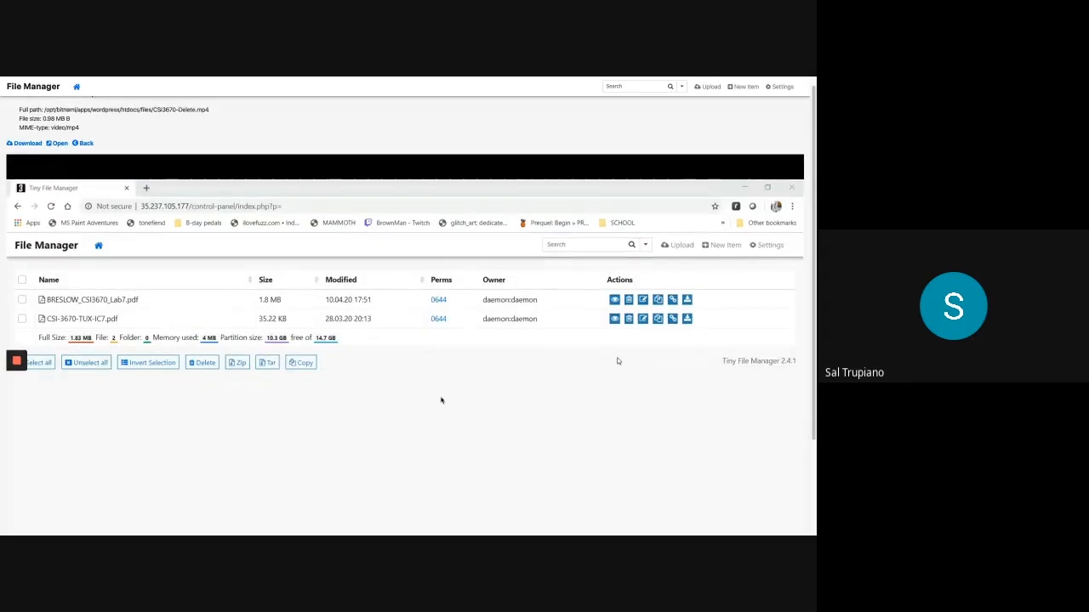
click(27, 509)
scroll(505, 275, up, 1)
scroll(340, 329, up, 1)
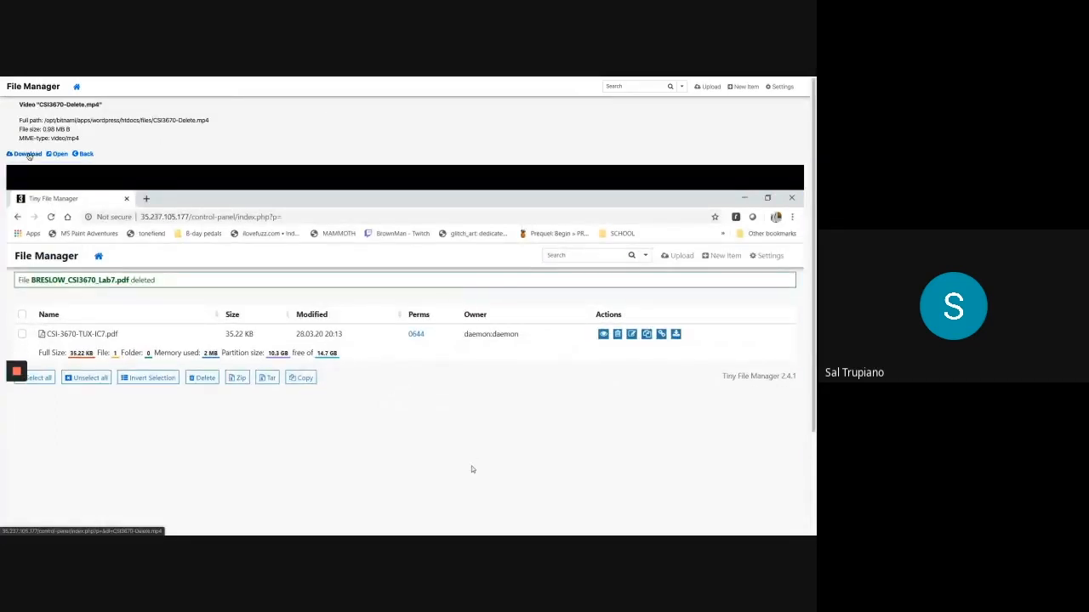
click(27, 154)
mouse_move(9, 374)
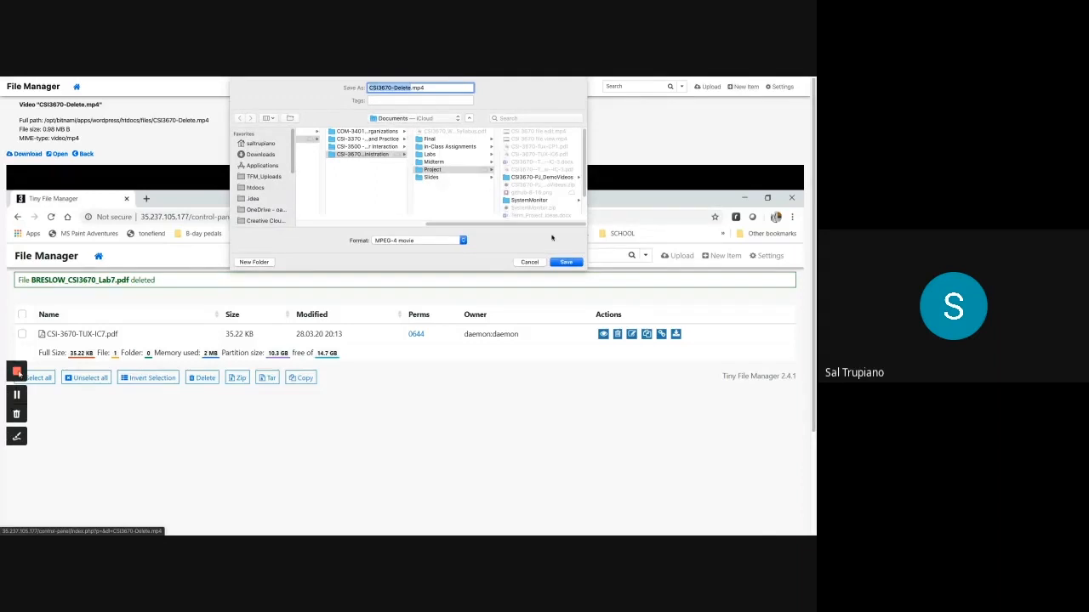
click(568, 263)
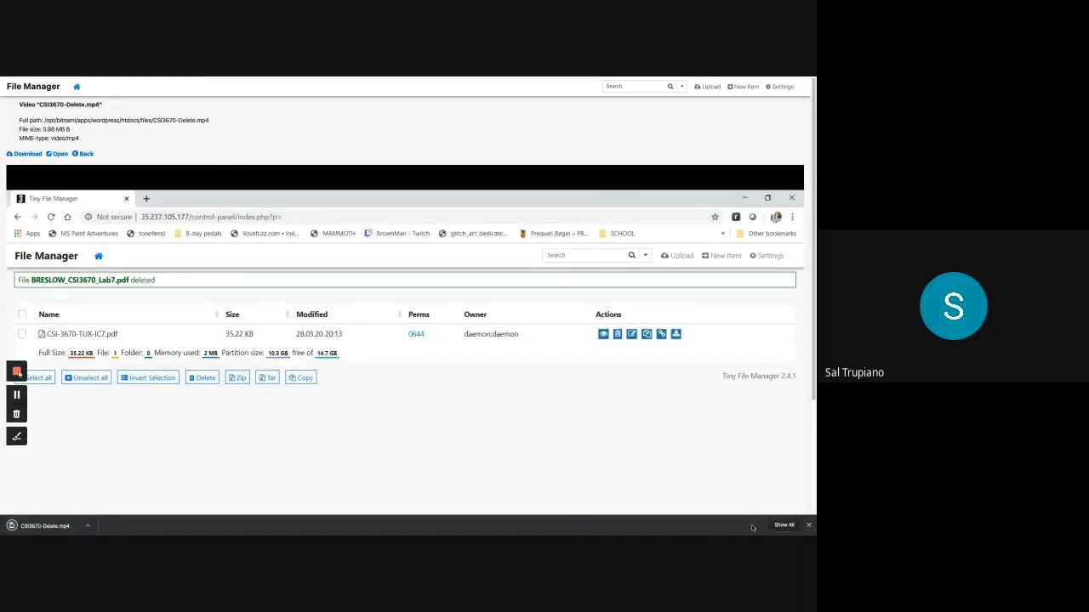
click(808, 525)
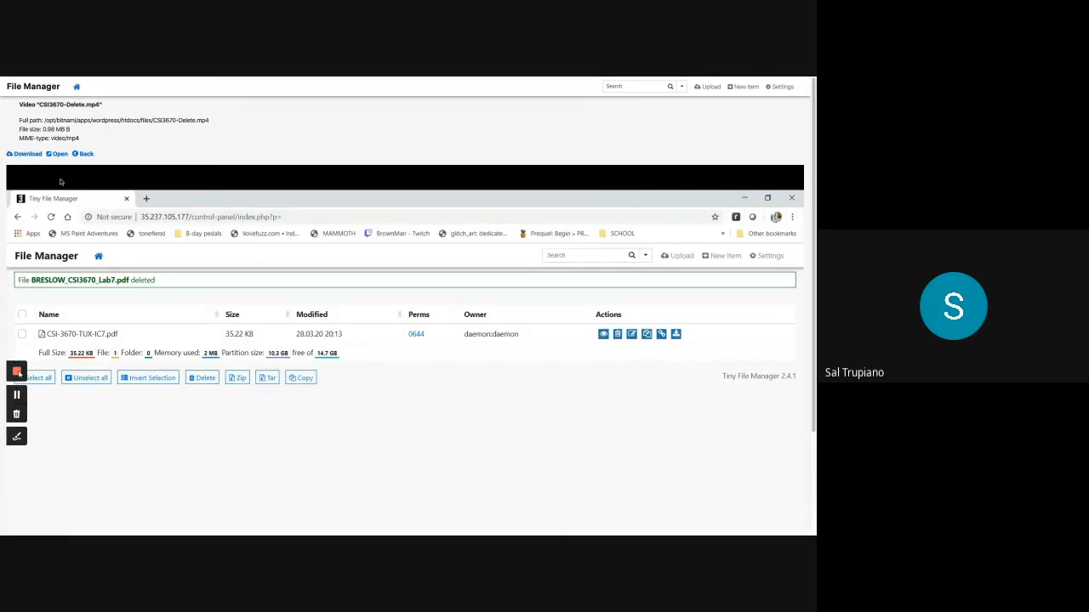
click(78, 154)
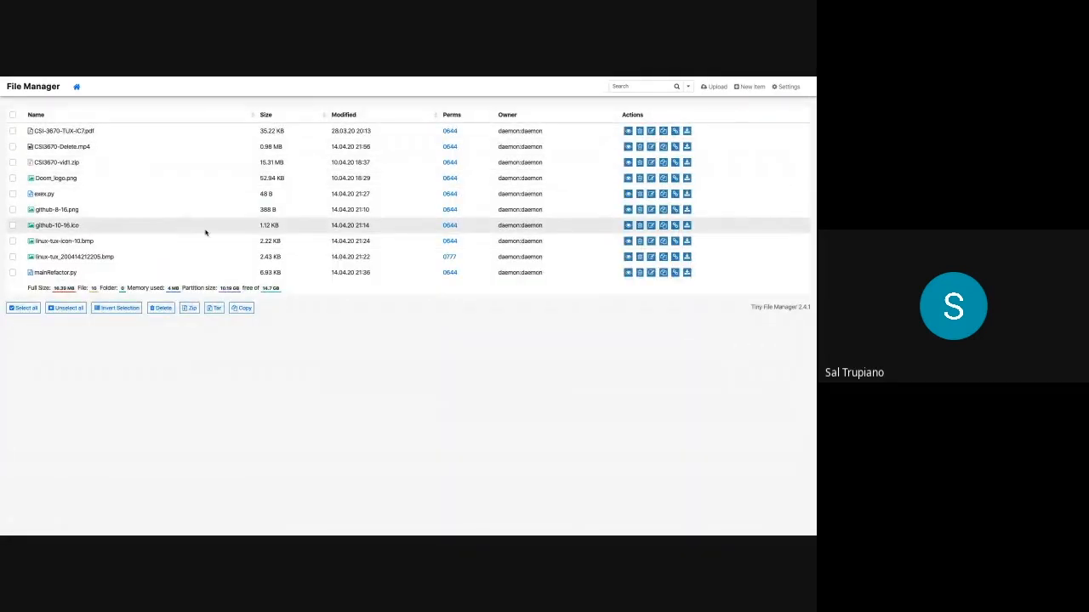
Delete mainRefactor.py and confirm the deletion
click(640, 273)
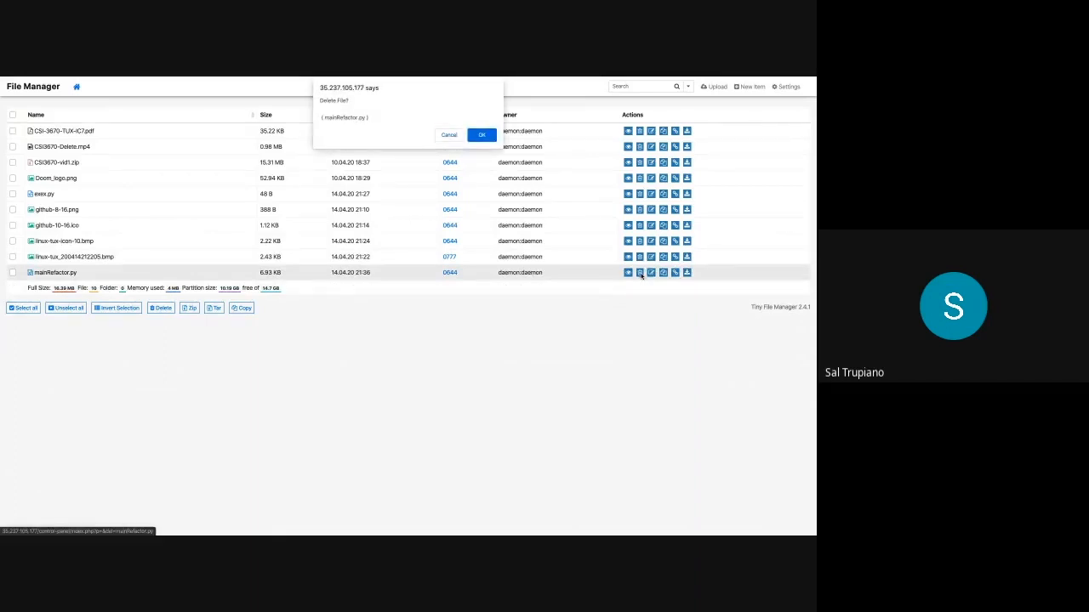
click(482, 134)
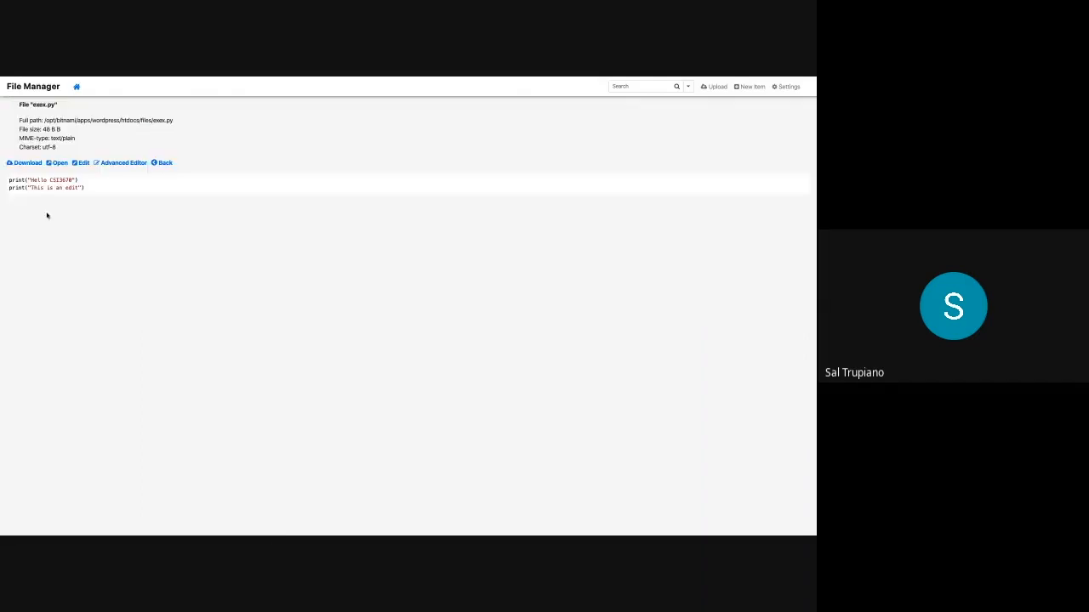
Add print("This is a pretty neat demo") as a new line in exex.py and save
click(81, 162)
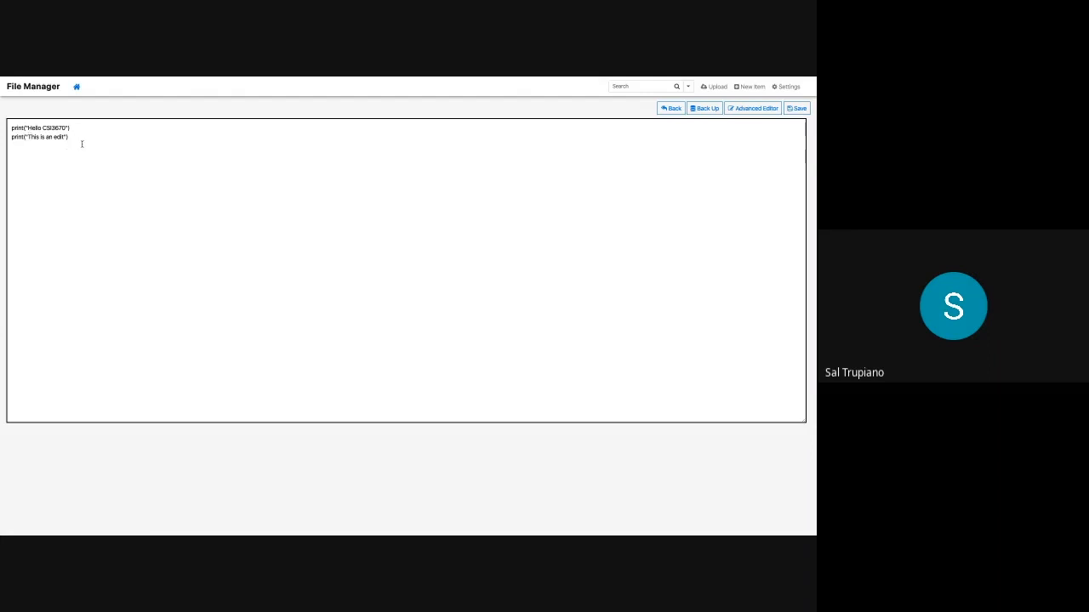
text(print("This is a pretty neat demo)
click(797, 108)
Show exex.py in the Advanced Editor with Python syntax highlighting, leaving the theme unchanged
click(752, 110)
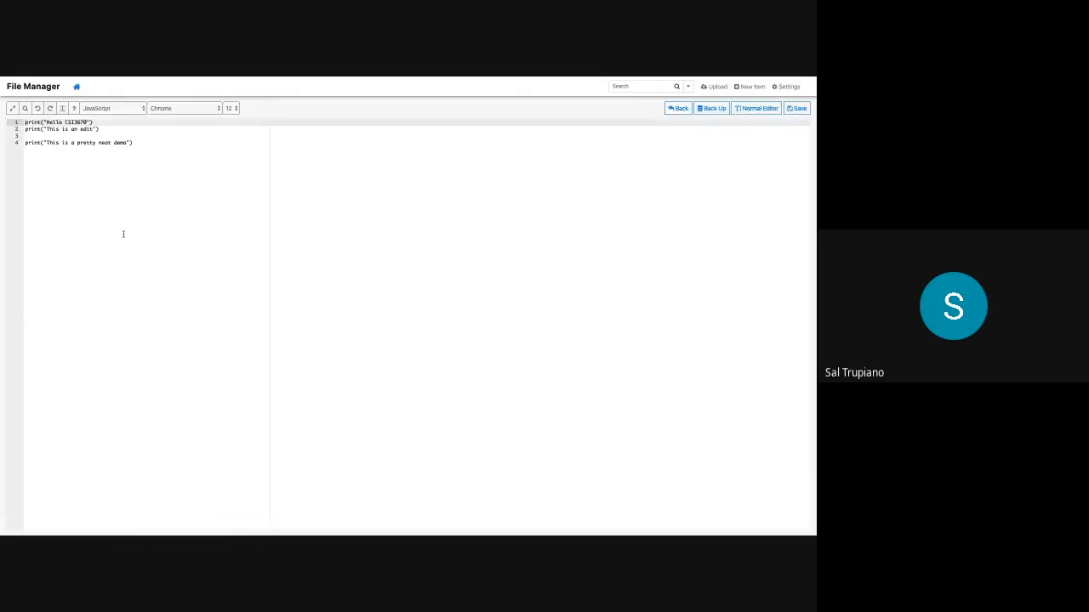
click(114, 108)
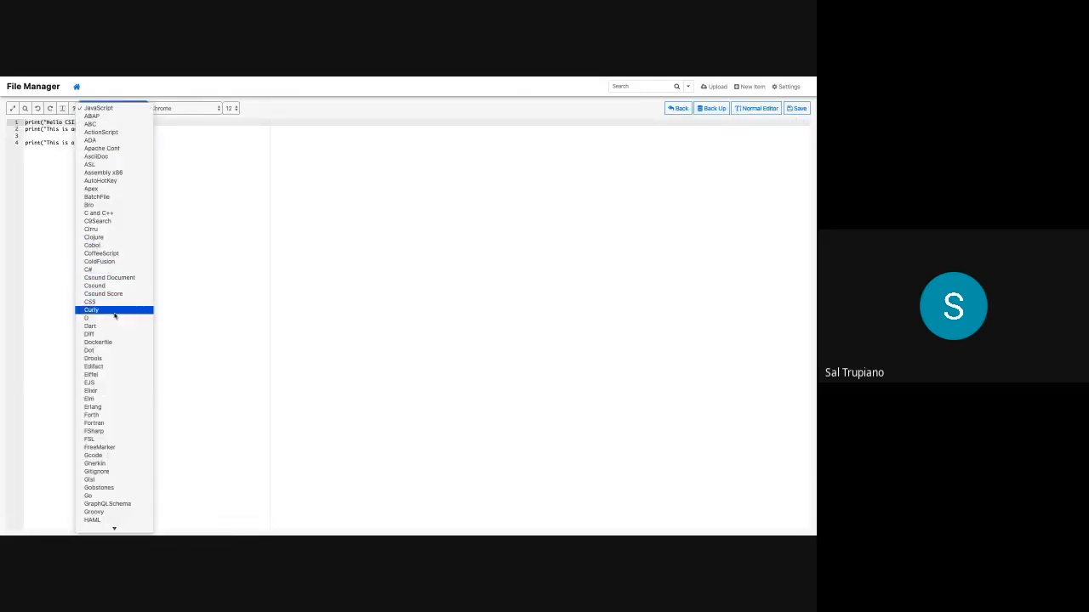
scroll(116, 337, down, 5)
text(py)
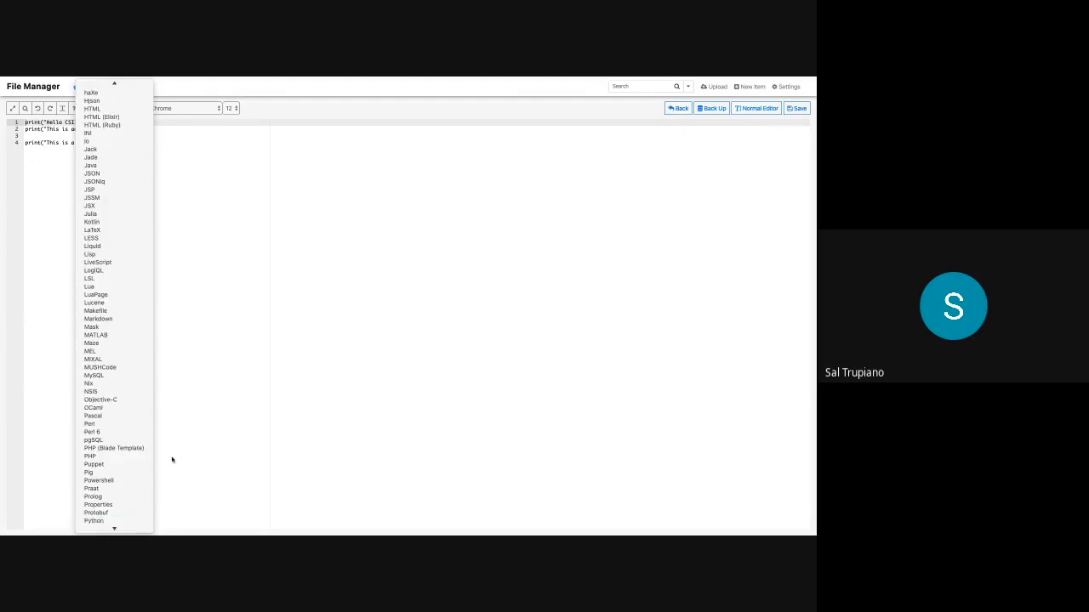
click(113, 506)
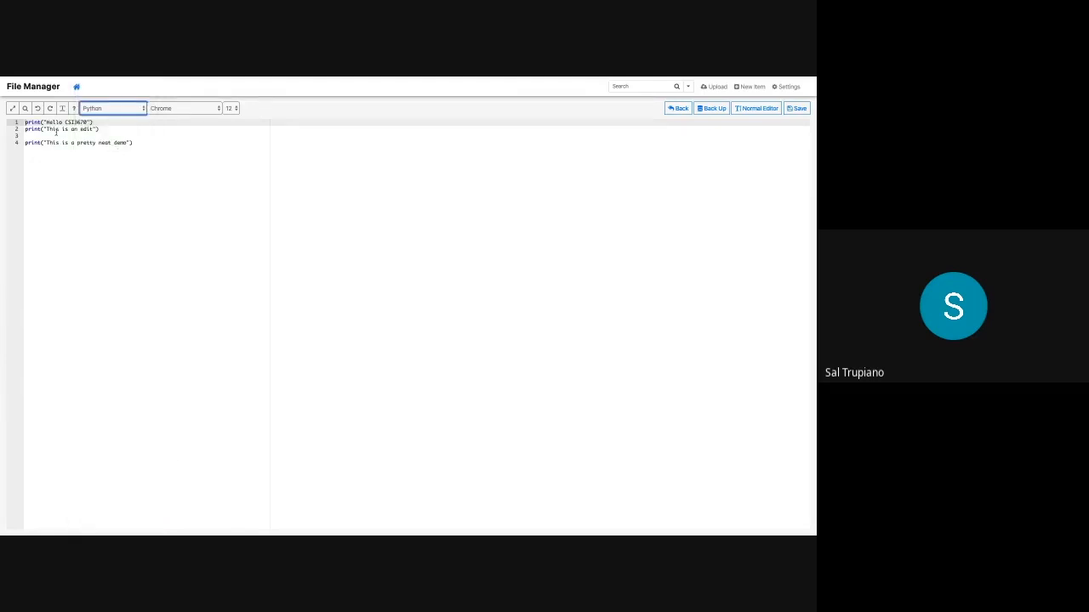
click(164, 109)
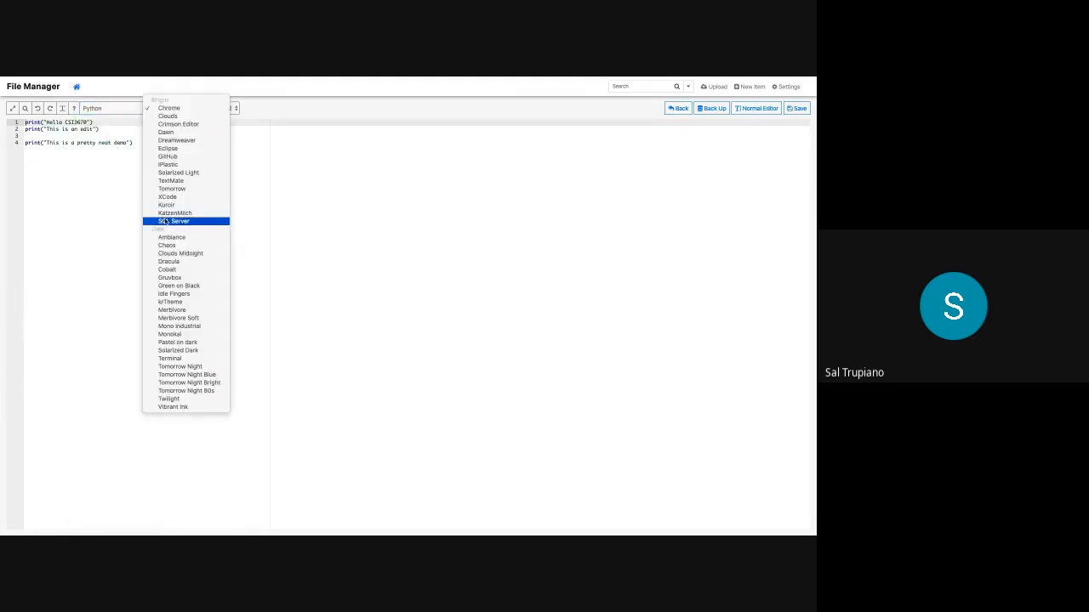
click(271, 245)
Leave the editor and return to the main file listing
click(678, 109)
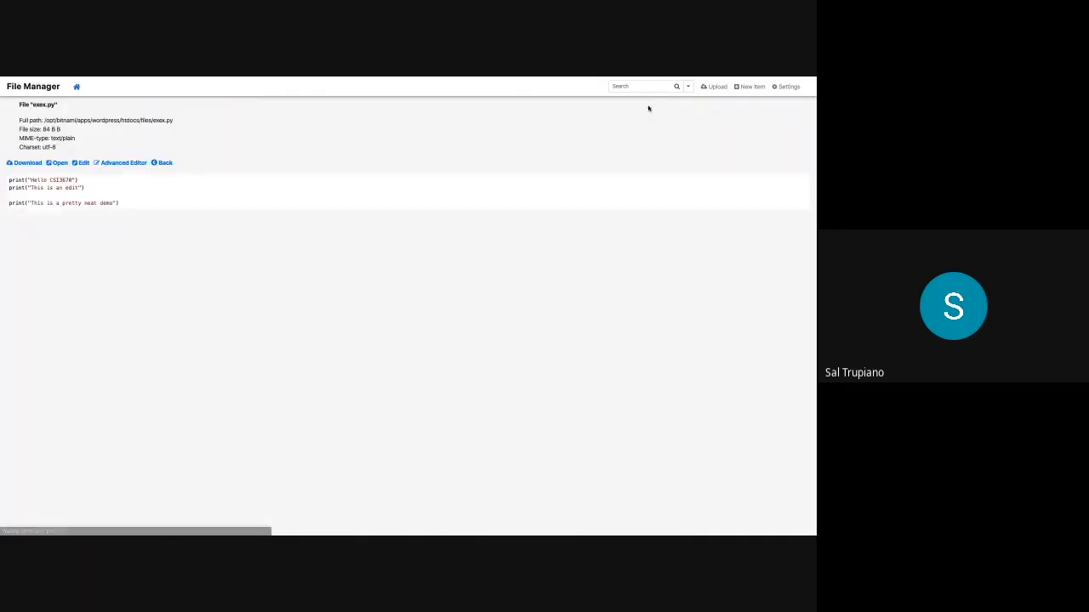
drag(22, 203, 112, 204)
click(111, 204)
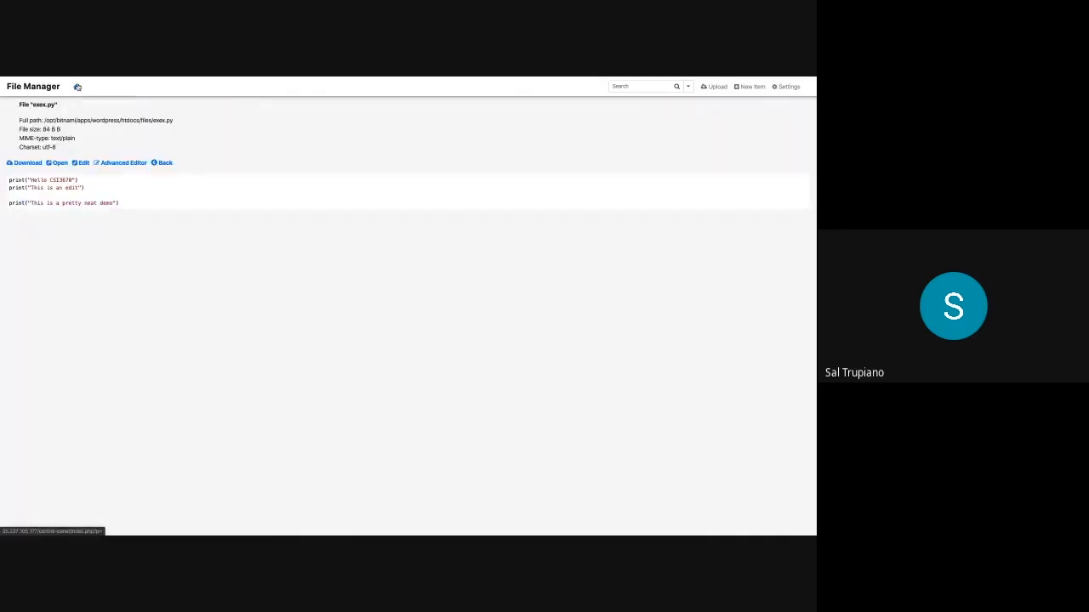
click(76, 87)
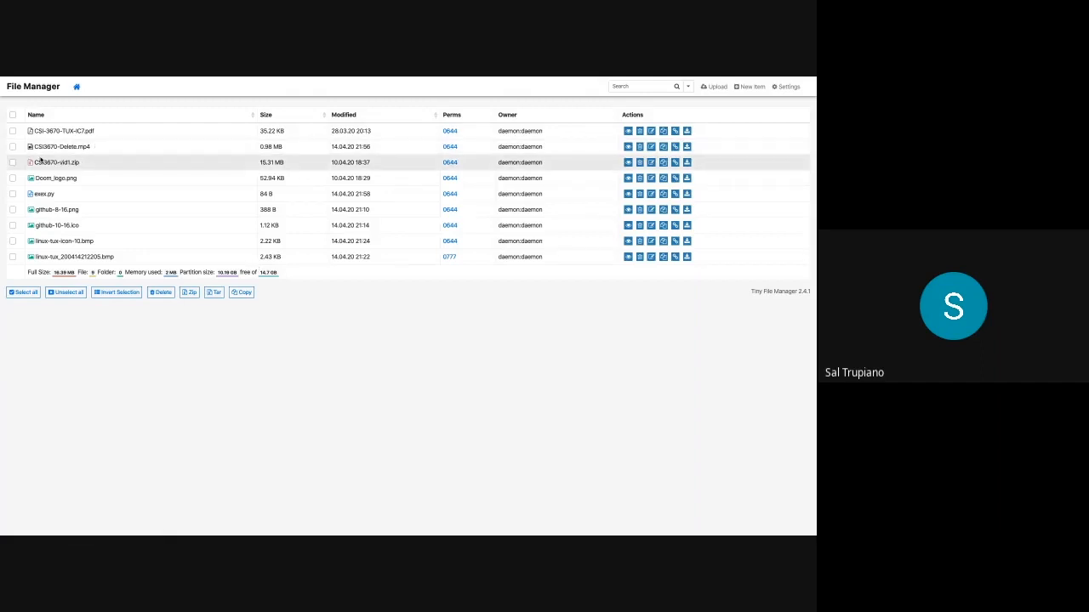
Zip the pdf, mp4, zip, Doom_logo.png and github-8-16.png files into archive_200414_215854.zip, then download it
click(13, 131)
click(13, 146)
click(13, 163)
click(13, 178)
click(13, 209)
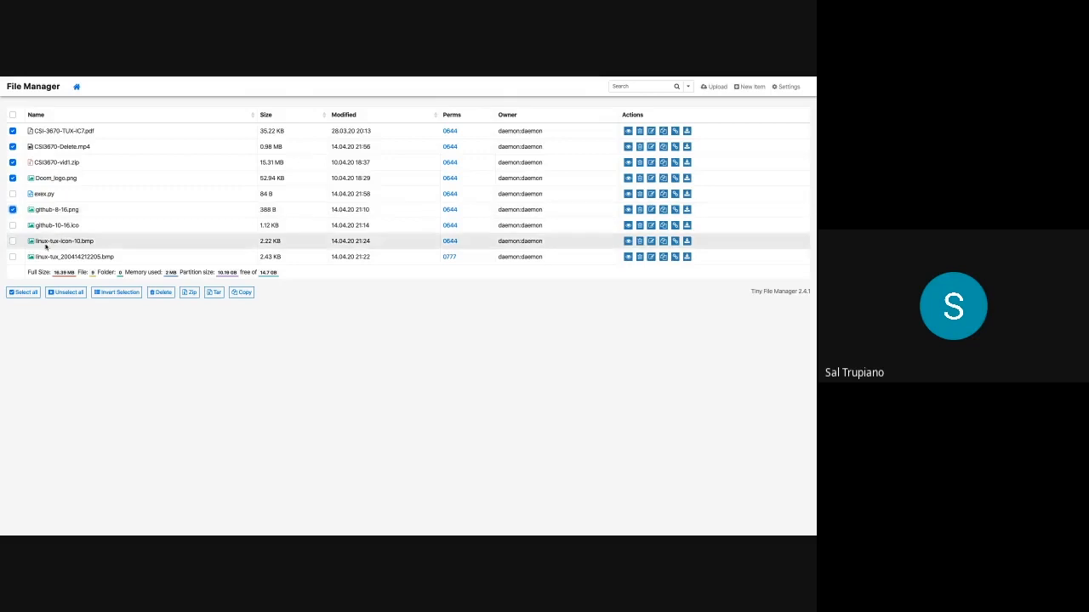
click(188, 291)
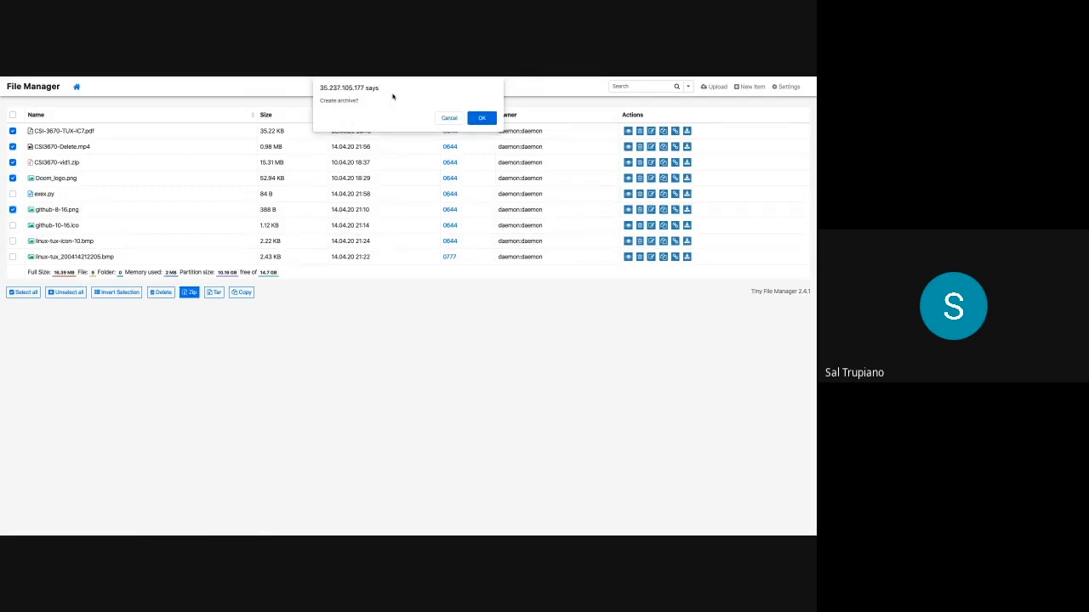
click(482, 118)
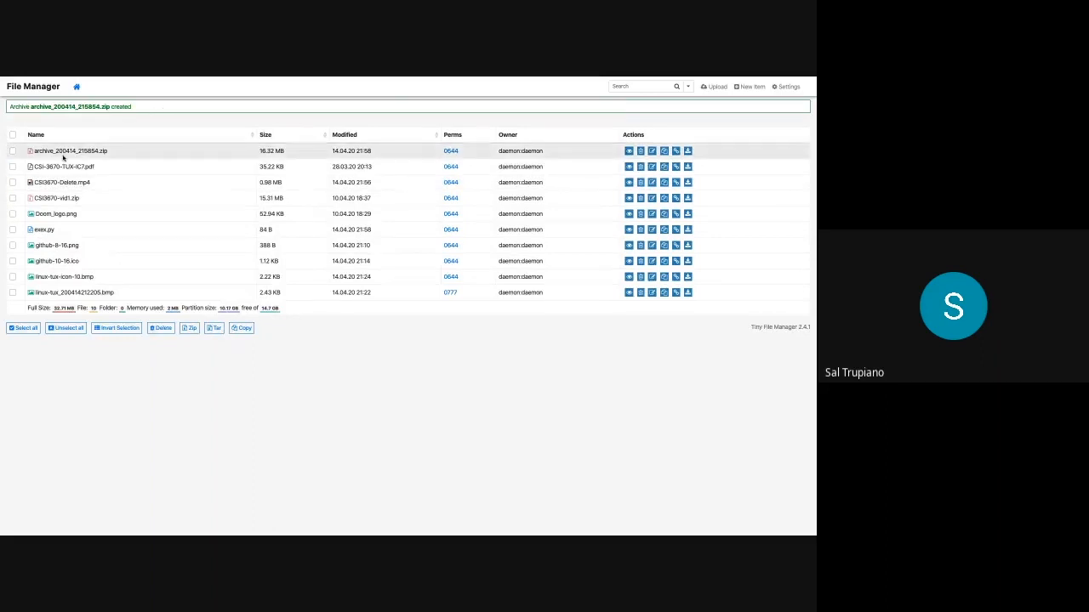
click(688, 151)
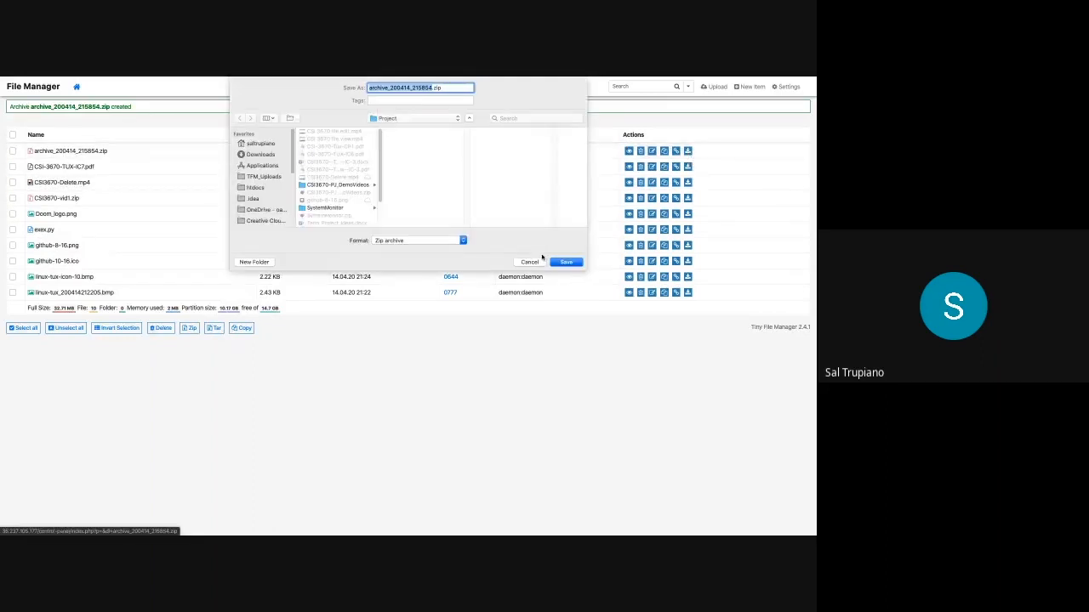
click(565, 262)
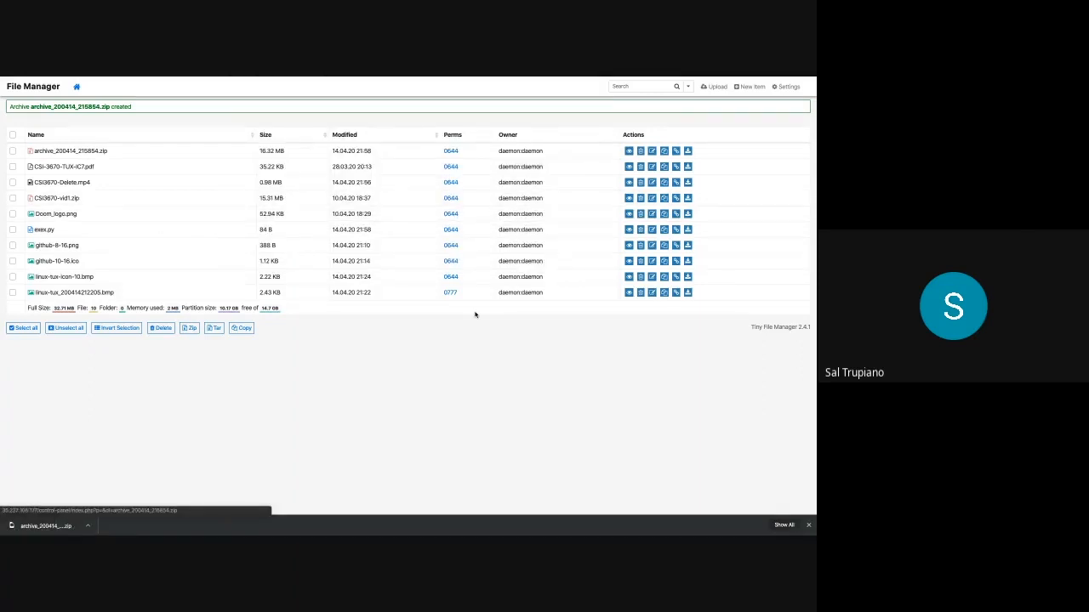
Change CSI3670-Delete.mp4 permissions from 0644 to 0777 by adding write and execute for everyone
click(451, 183)
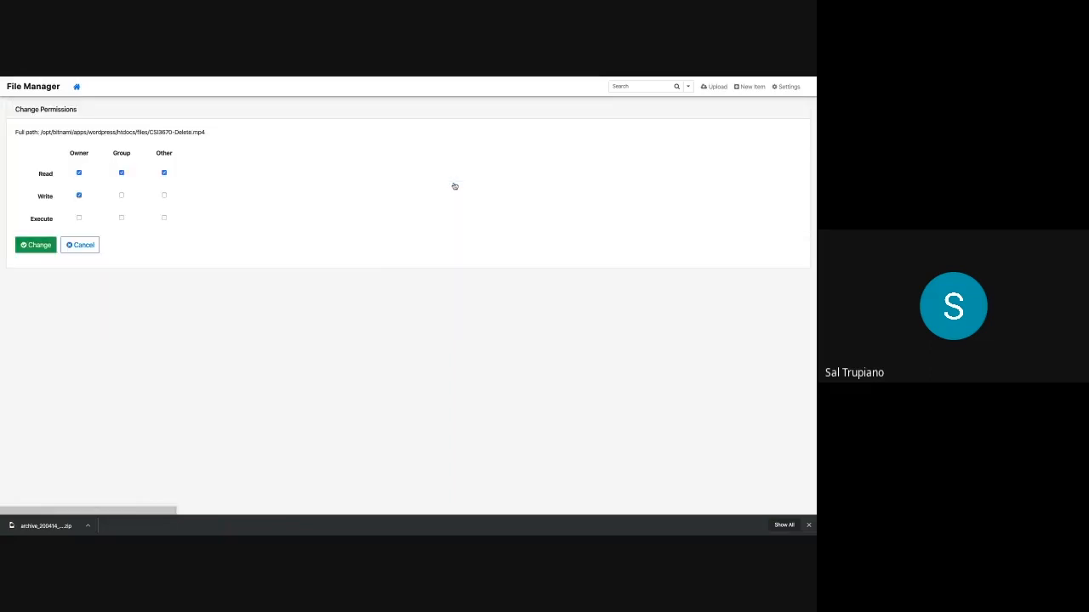
click(121, 194)
click(163, 194)
click(78, 218)
click(122, 218)
click(164, 218)
click(33, 245)
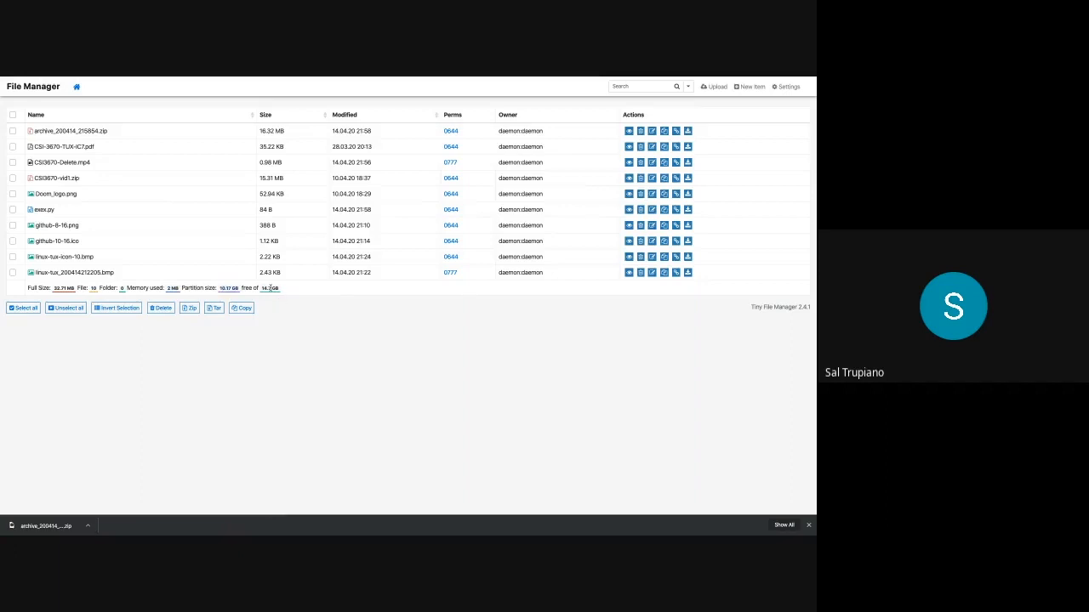
Create a new folder named DemoFolder
click(749, 87)
click(339, 147)
click(331, 187)
text(DemoFolder)
click(488, 217)
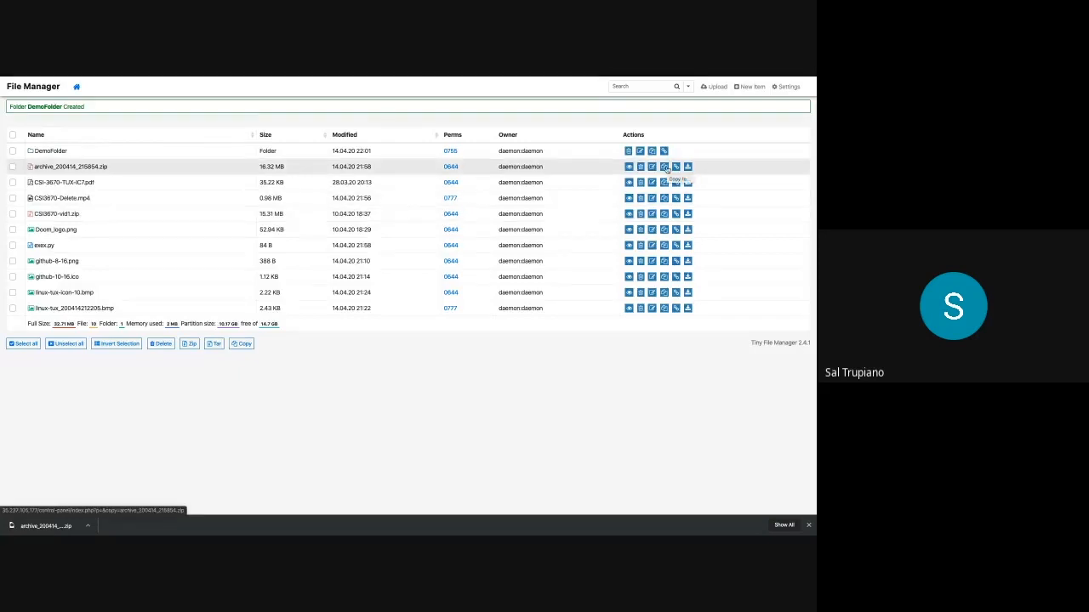
Move archive_200414_215854.zip into DemoFolder and return to the top-level file list
click(665, 167)
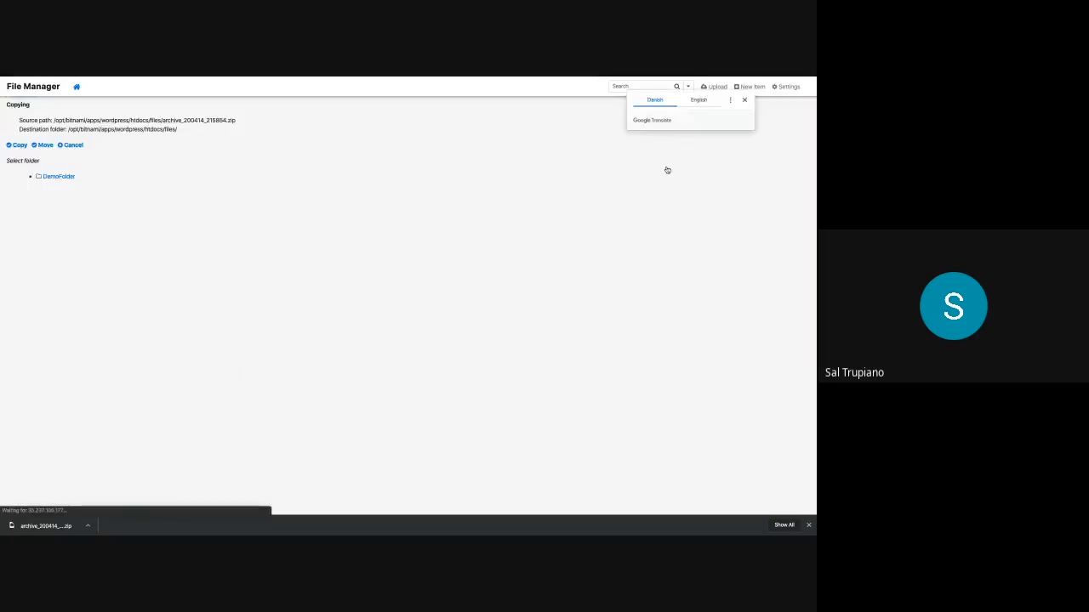
click(52, 176)
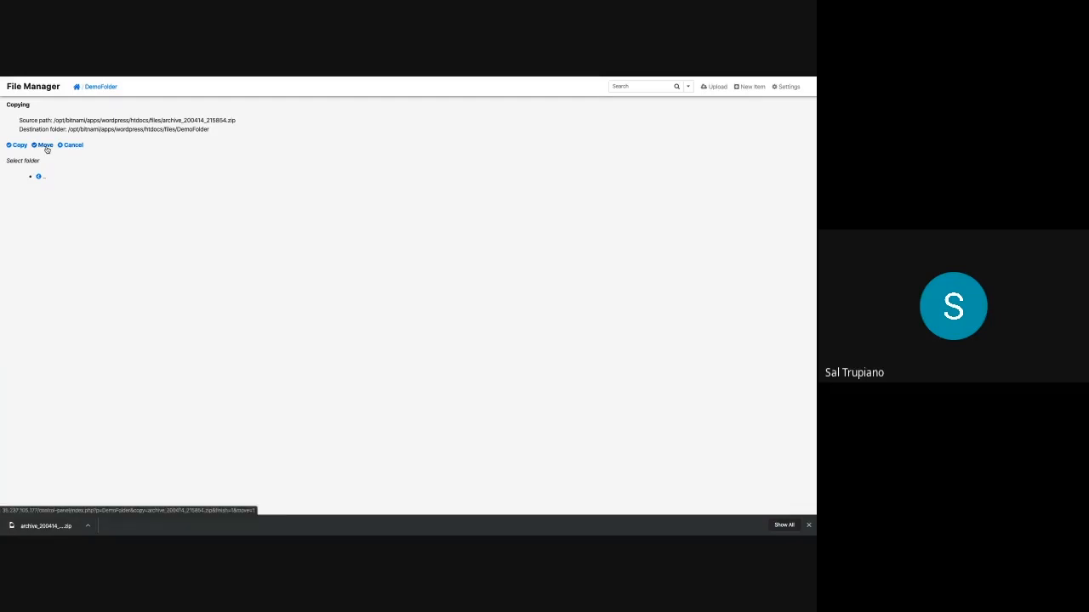
click(47, 148)
drag(124, 108, 174, 110)
click(176, 110)
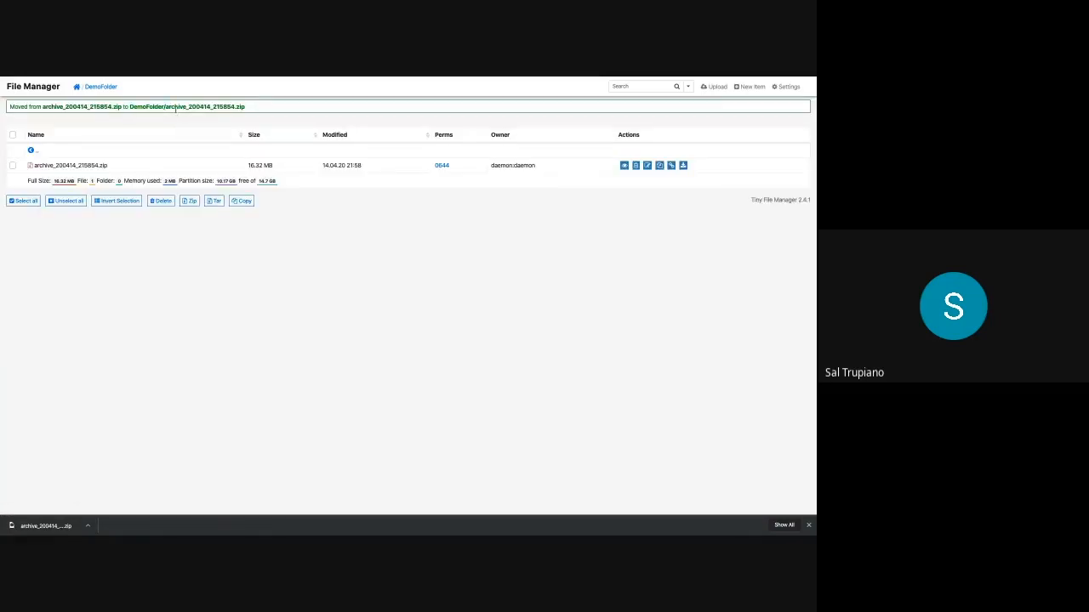
click(76, 86)
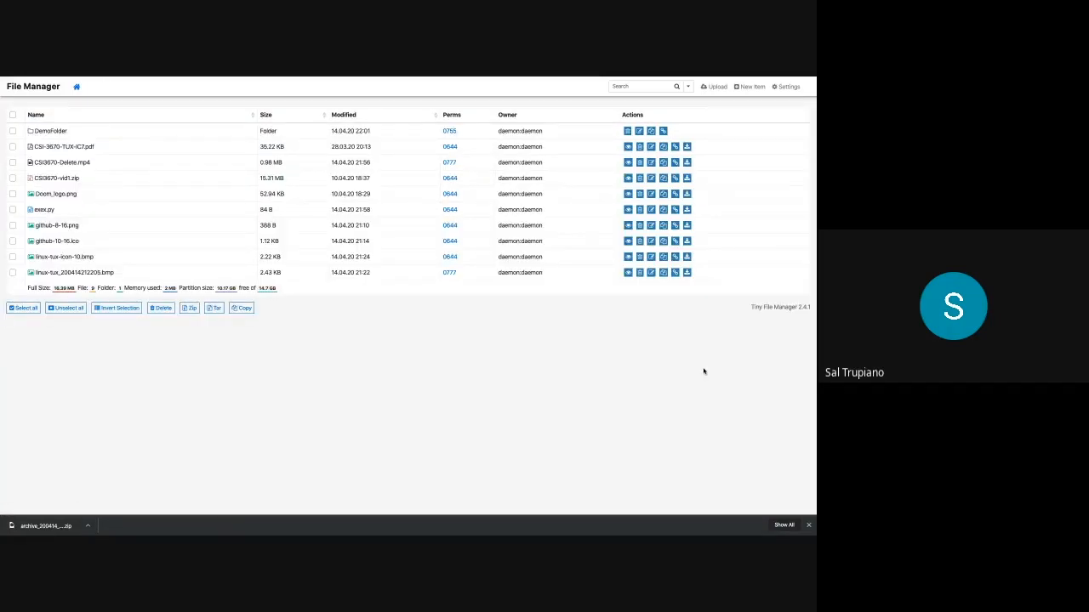